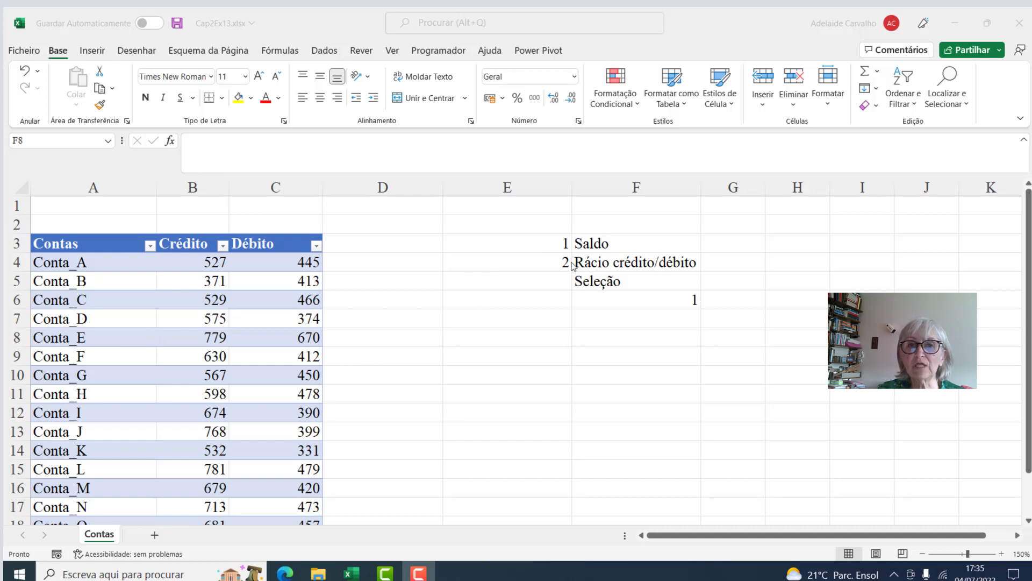
Step: Add a new column headed Medida_escolhida to the accounts table, beside Débito in cell D3
left_click(365, 242)
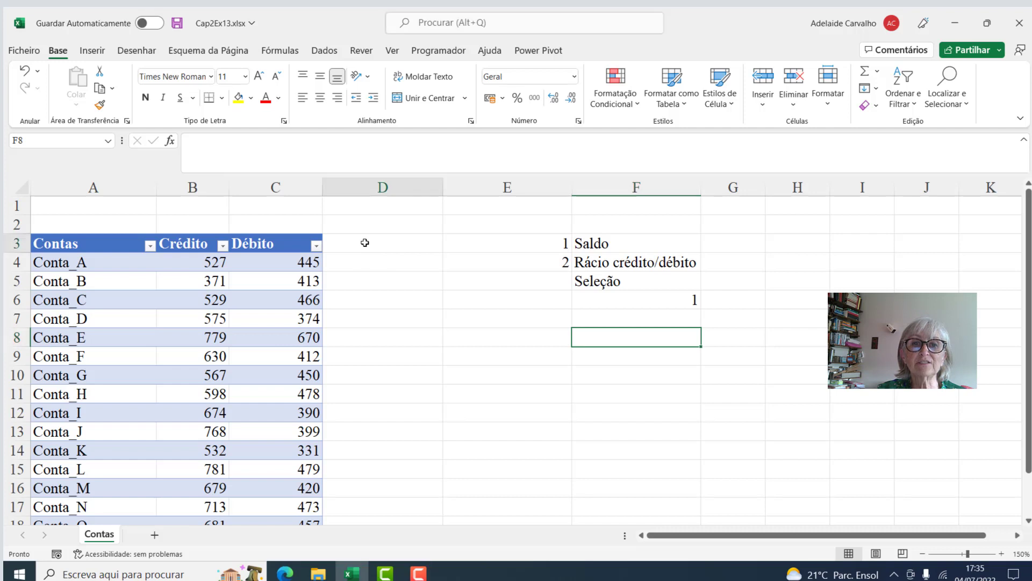
left_click(365, 243)
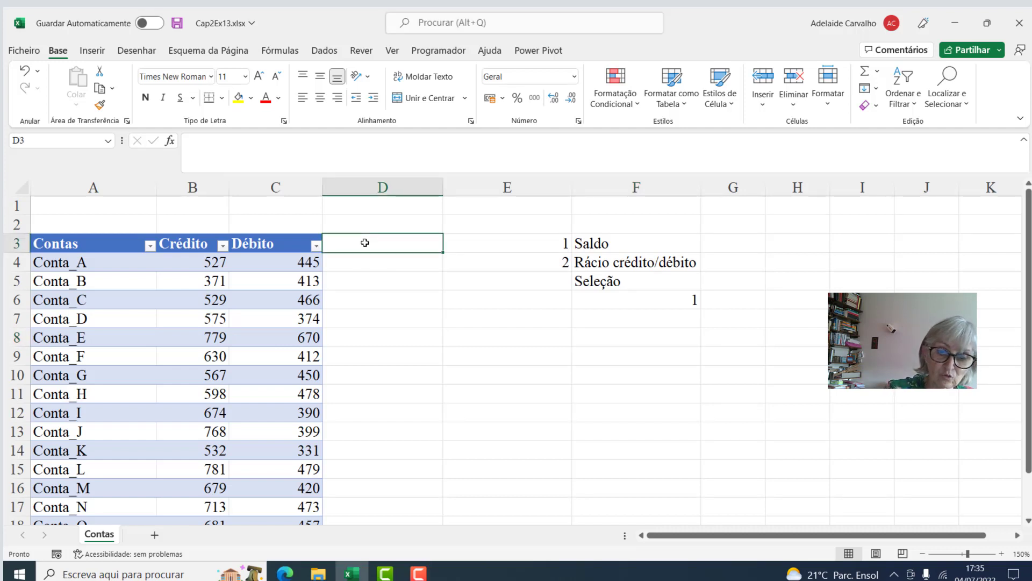
type("Medida es")
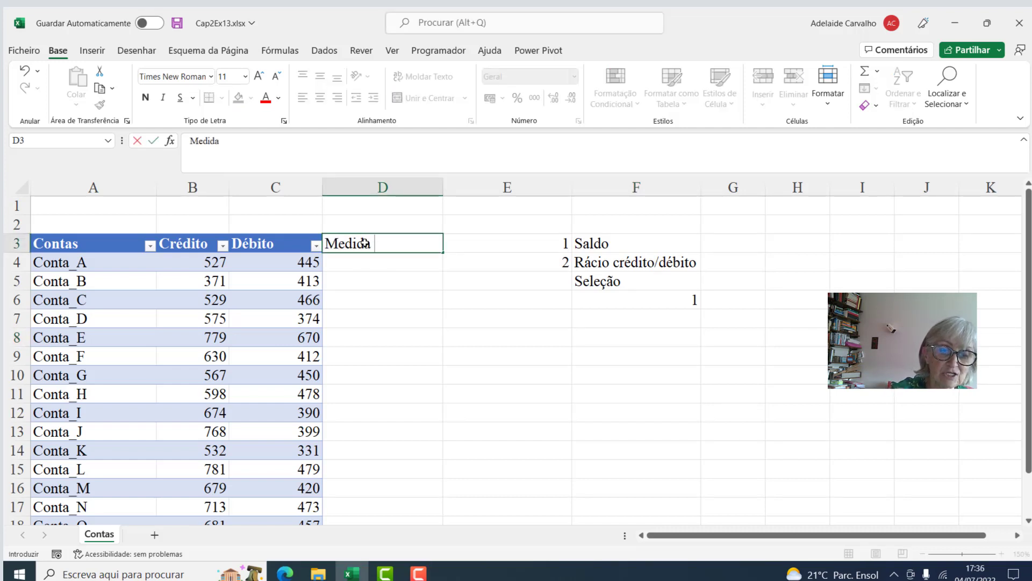
key("BackSpace")
key("BackSpace")
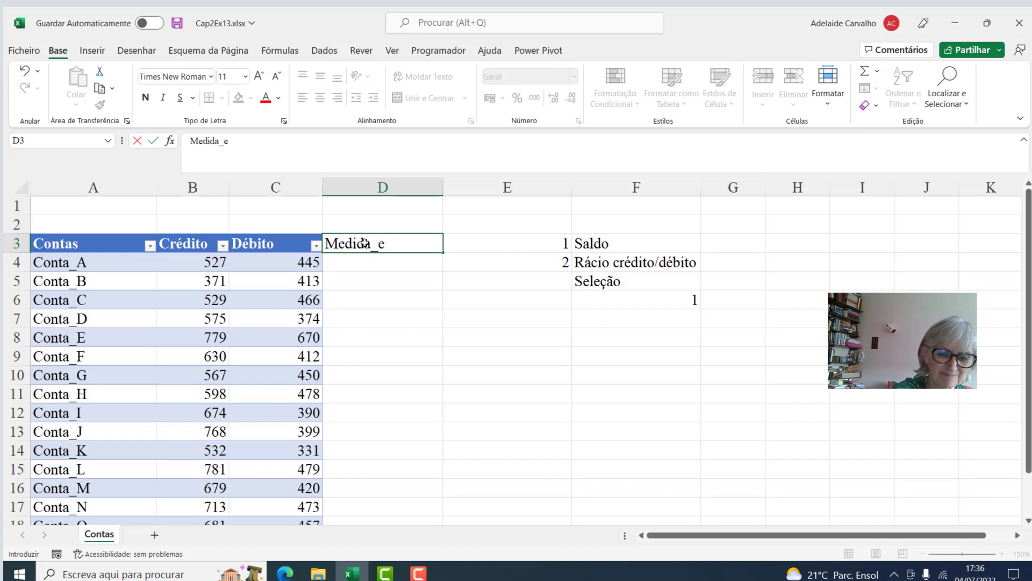
type("escolhida")
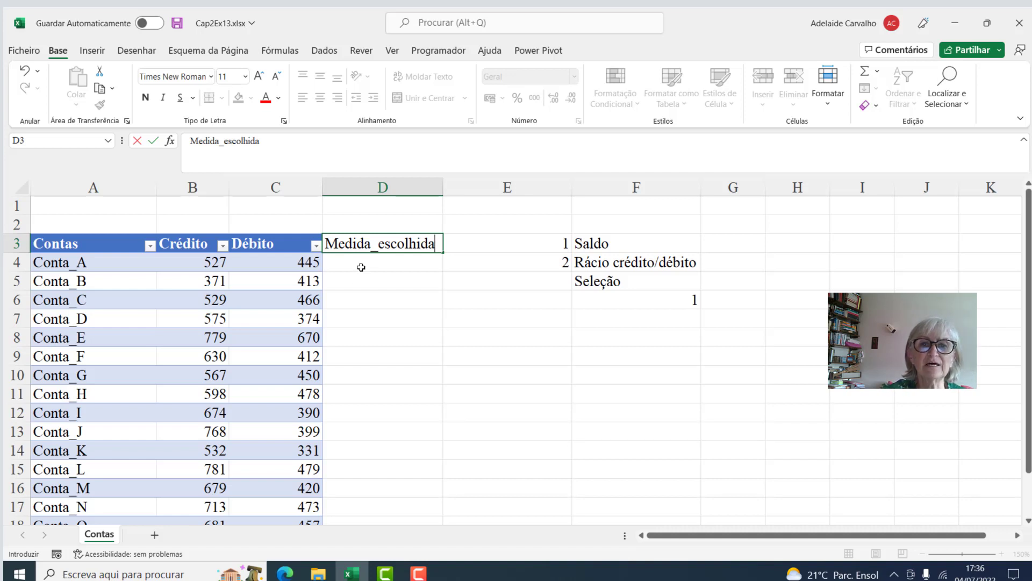
key("Return")
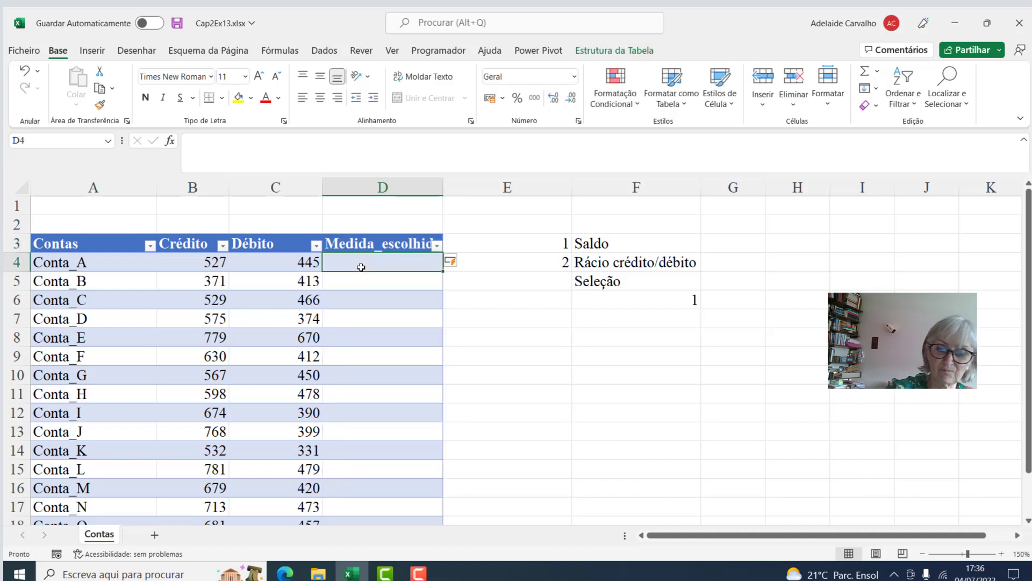
Step: Begin a SELECIONAR formula in D4 with the absolute reference $F$6 as its index number
type("=se")
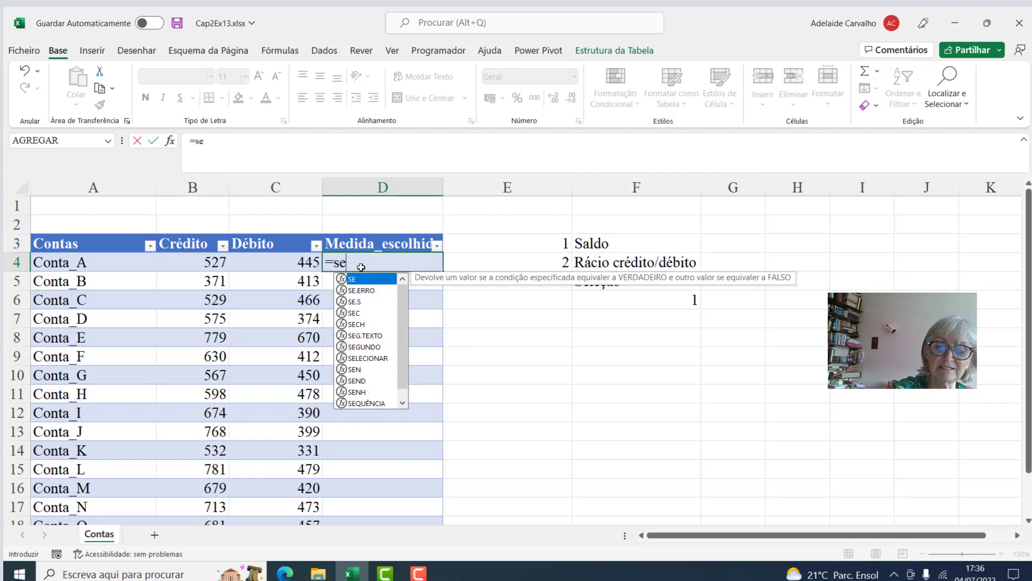
type("lecion")
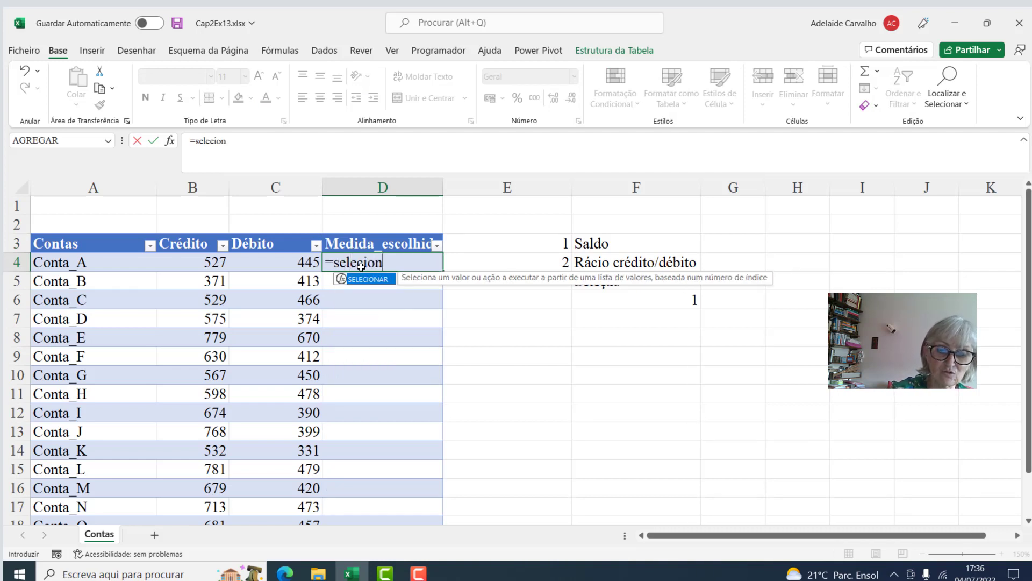
type("ar")
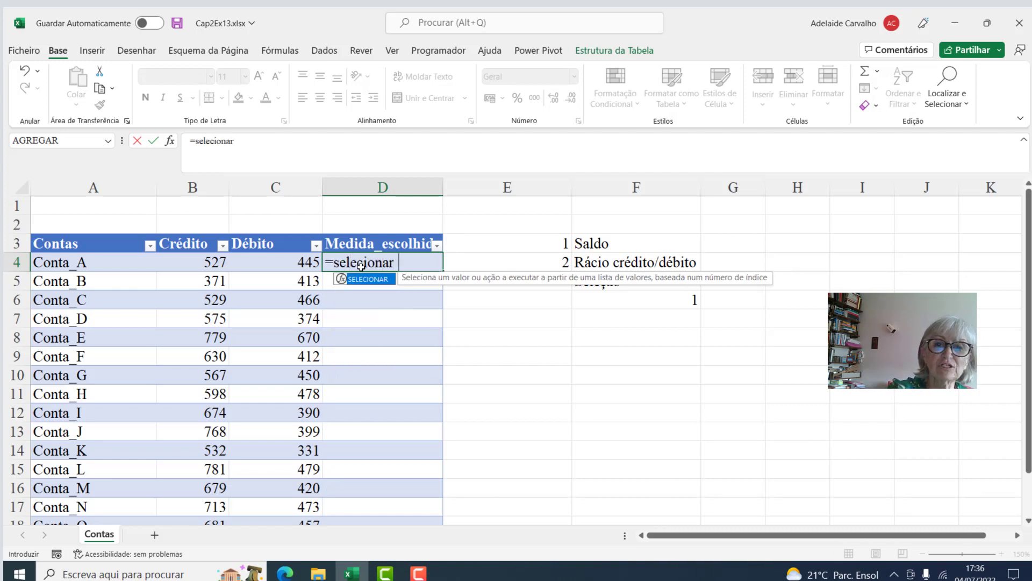
type("(")
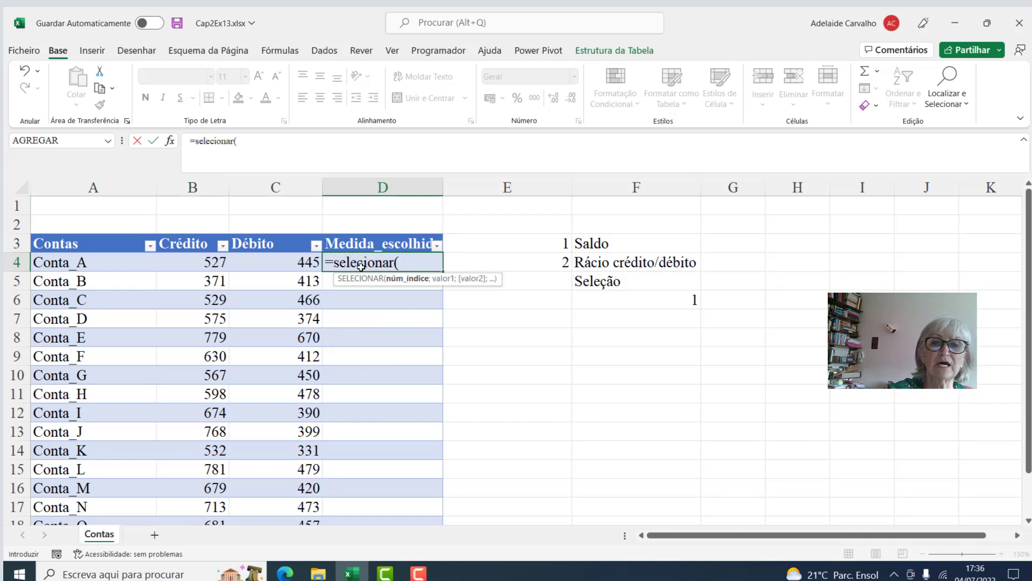
left_click(651, 302)
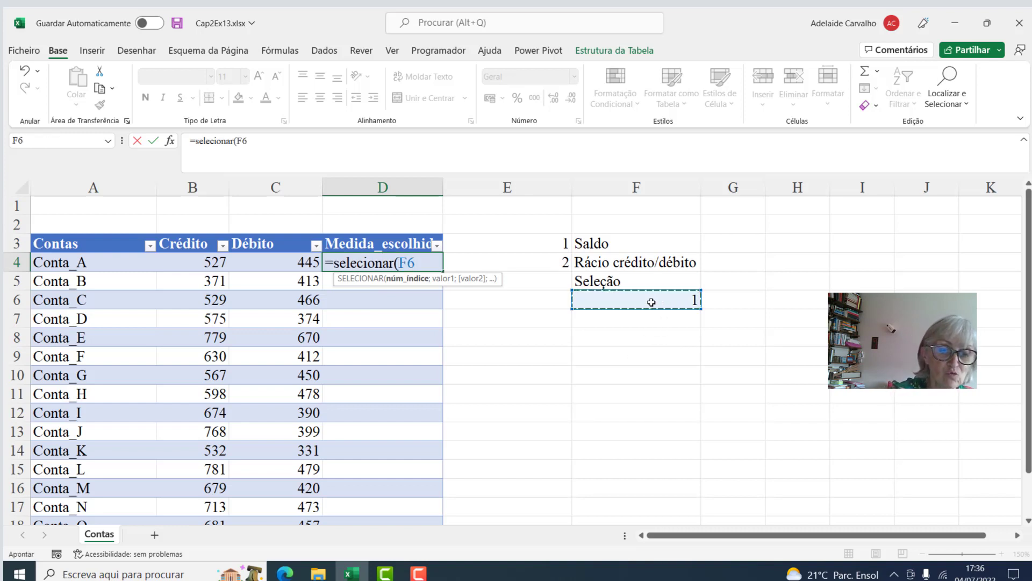
key("F4")
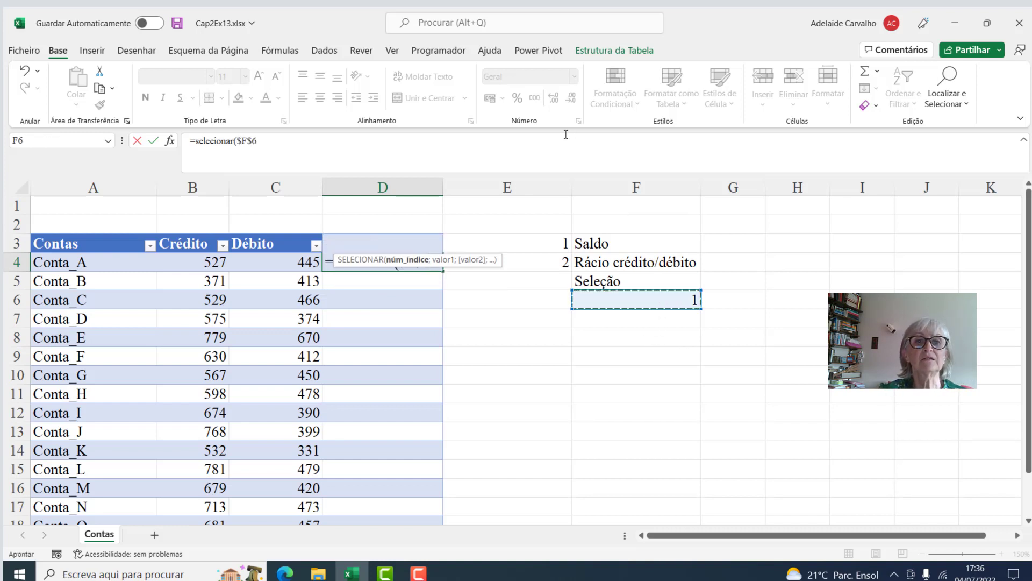
left_click(269, 146)
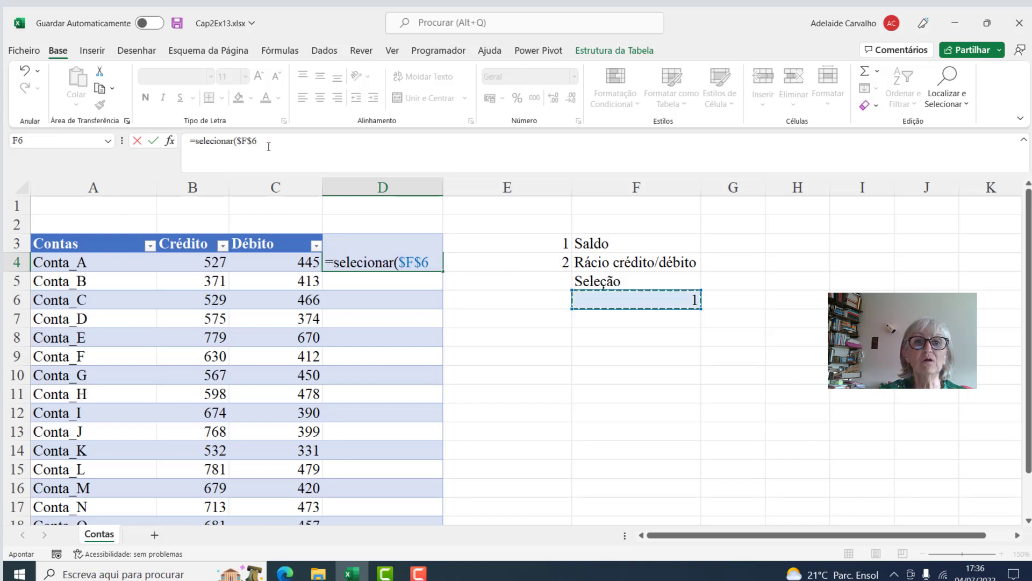
type(";")
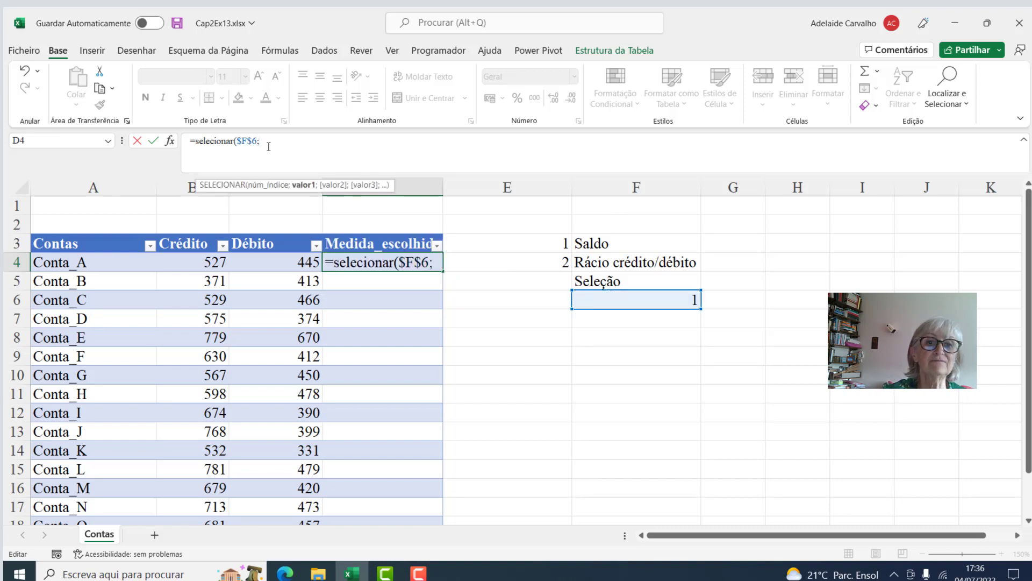
left_click(196, 268)
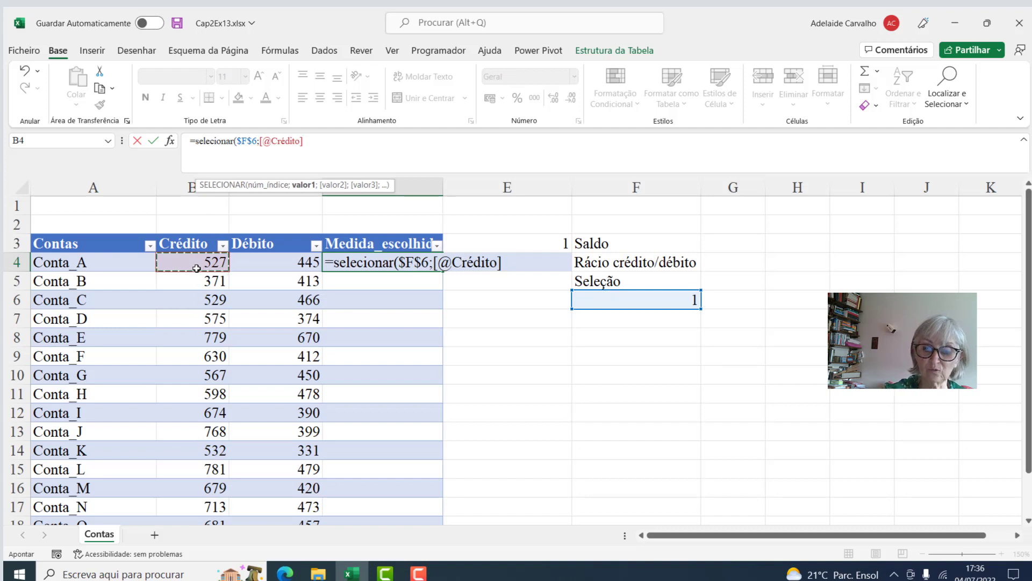
type("-")
left_click(250, 259)
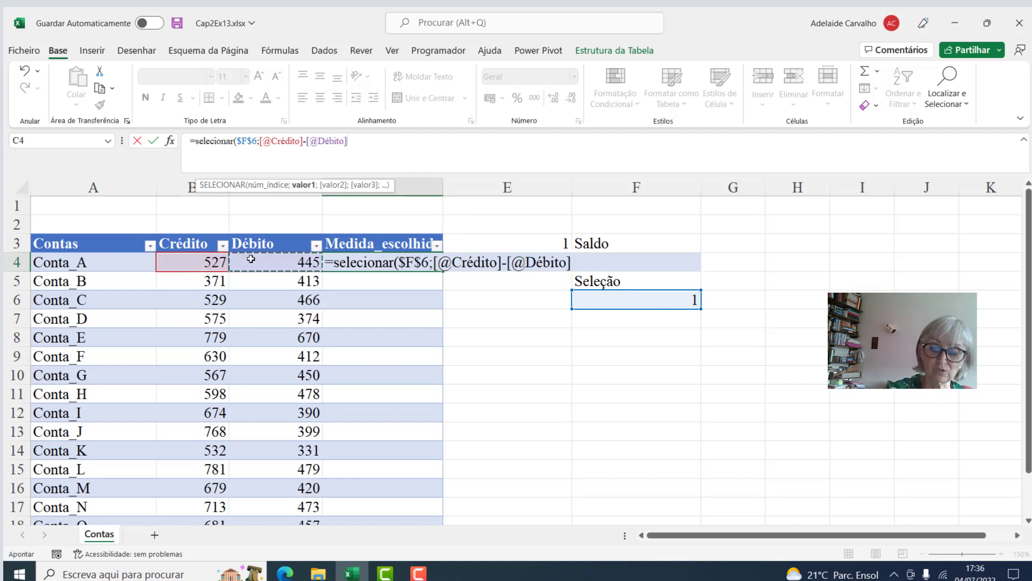
type(";")
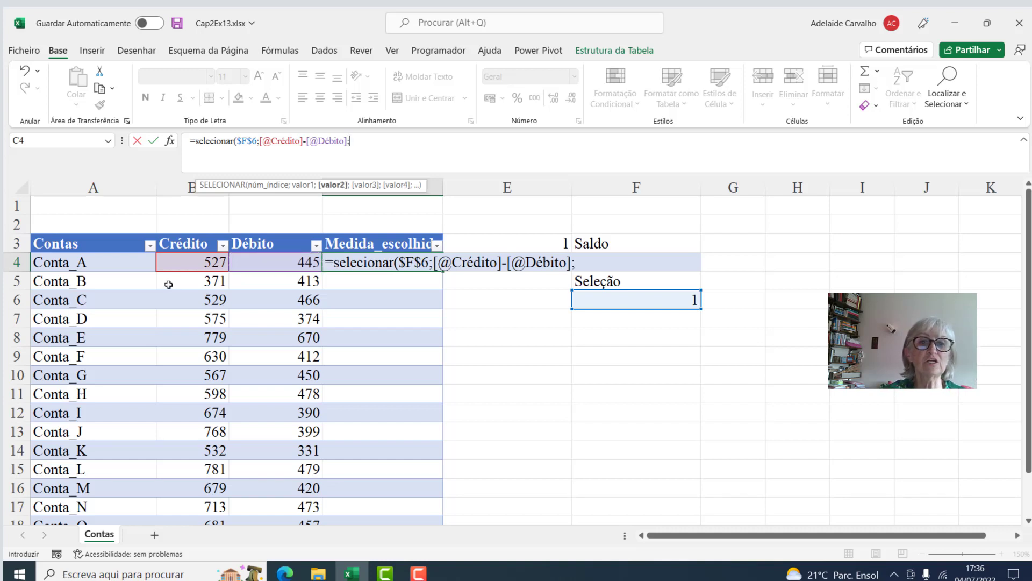
left_click(184, 262)
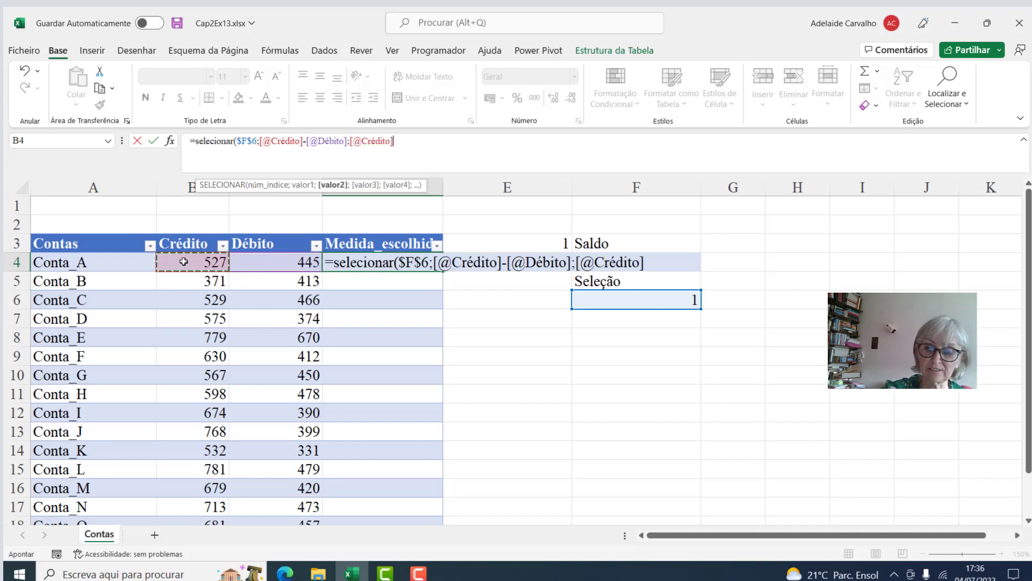
type("/")
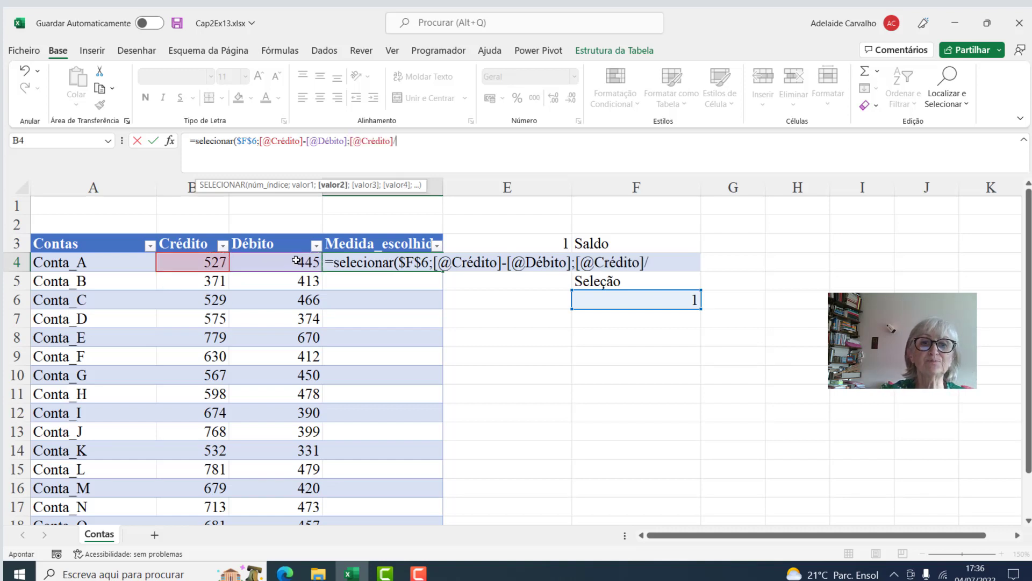
left_click(296, 260)
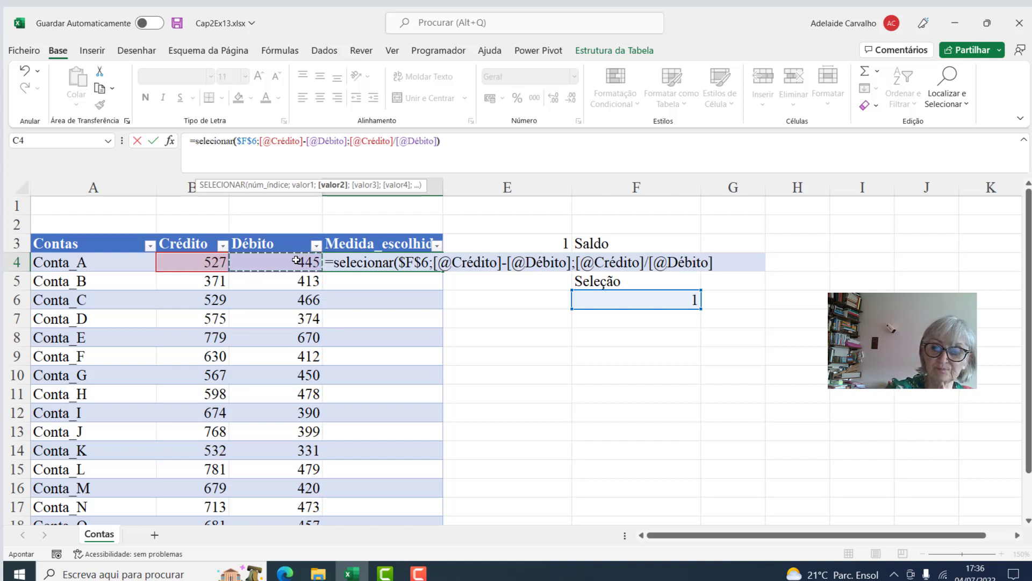
type(")")
key("Return")
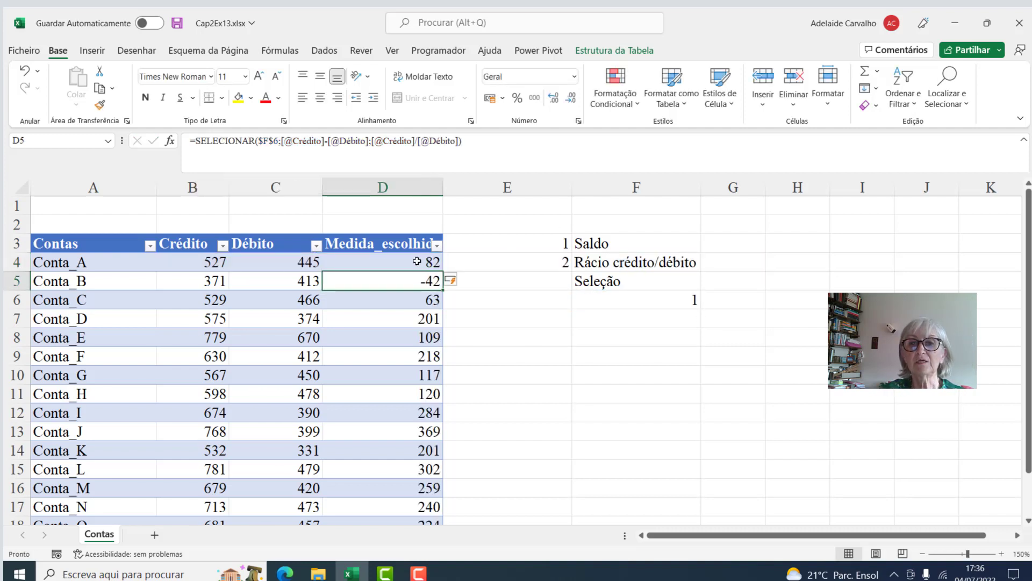
Step: Set the Seleção value in cell F6 to 2 to choose the Rácio crédito/débito measure
left_click(606, 298)
type("2")
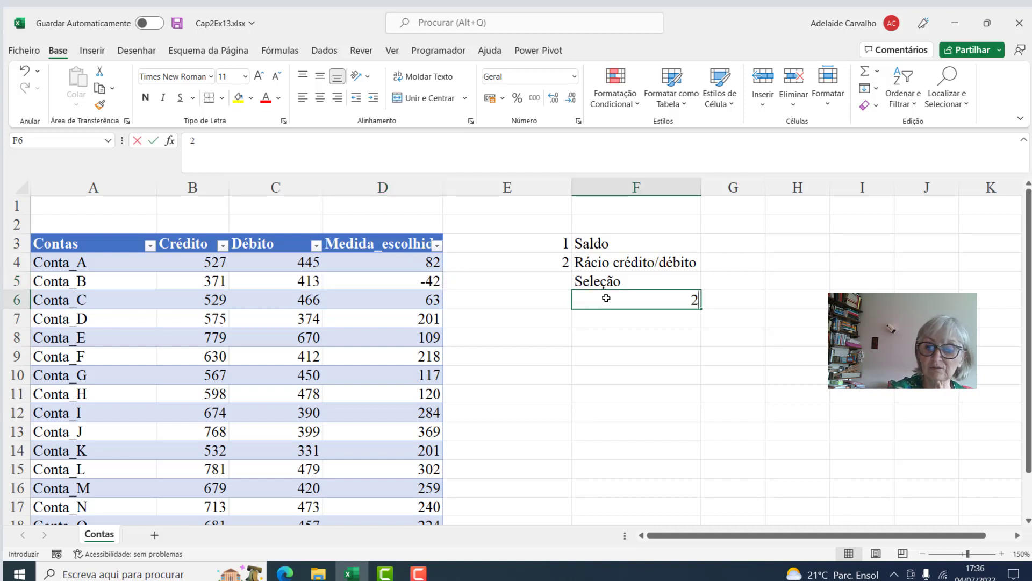
key("Return")
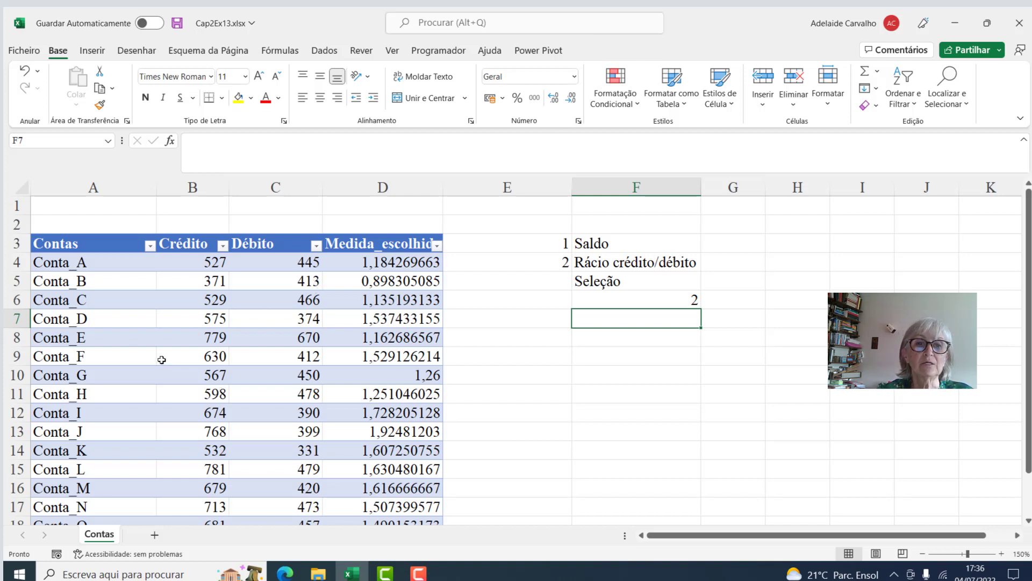
Step: Create a pivot table from the Contas table on a new worksheet
left_click(130, 332)
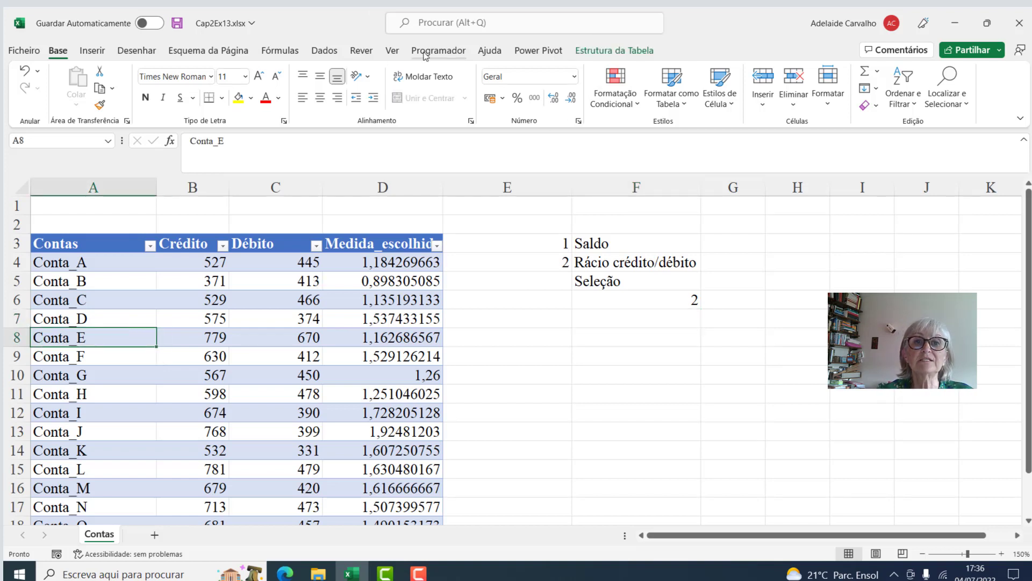
left_click(92, 52)
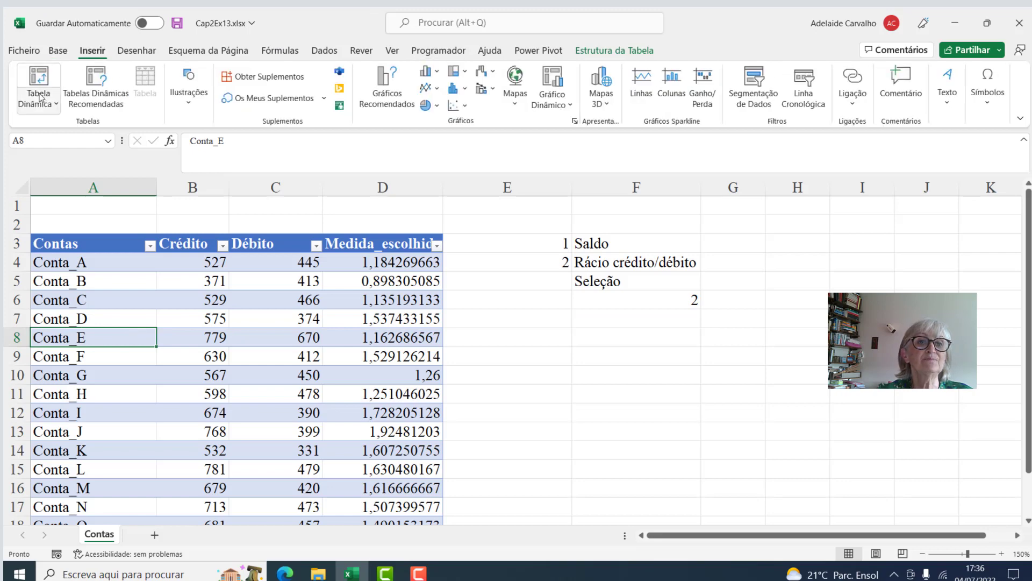
left_click(40, 100)
left_click(61, 126)
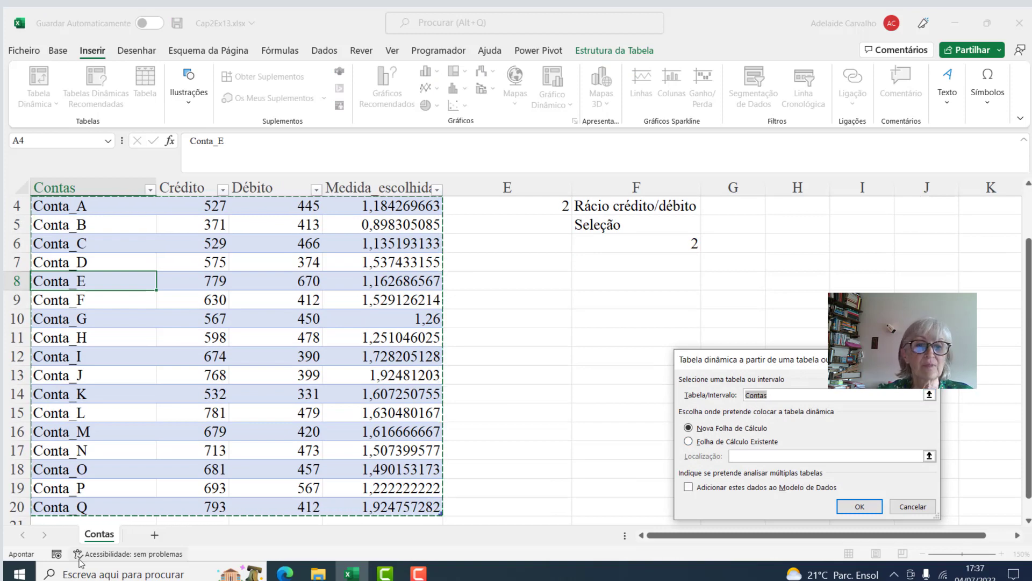
left_click(872, 512)
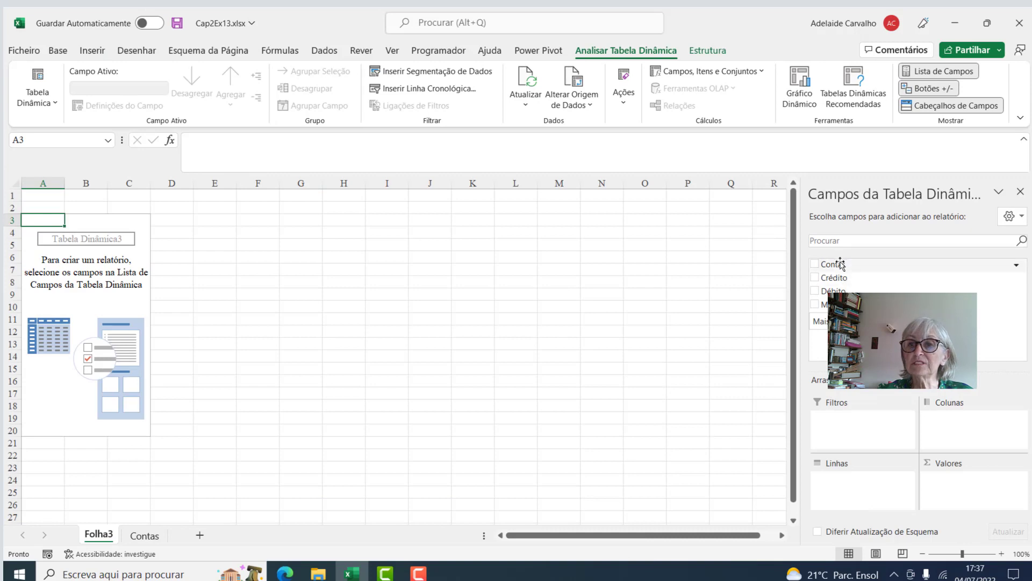
Step: Place the Contas field in the pivot table's rows and Medida_escolhida in its values as a sum
left_click_drag(840, 263, 862, 498)
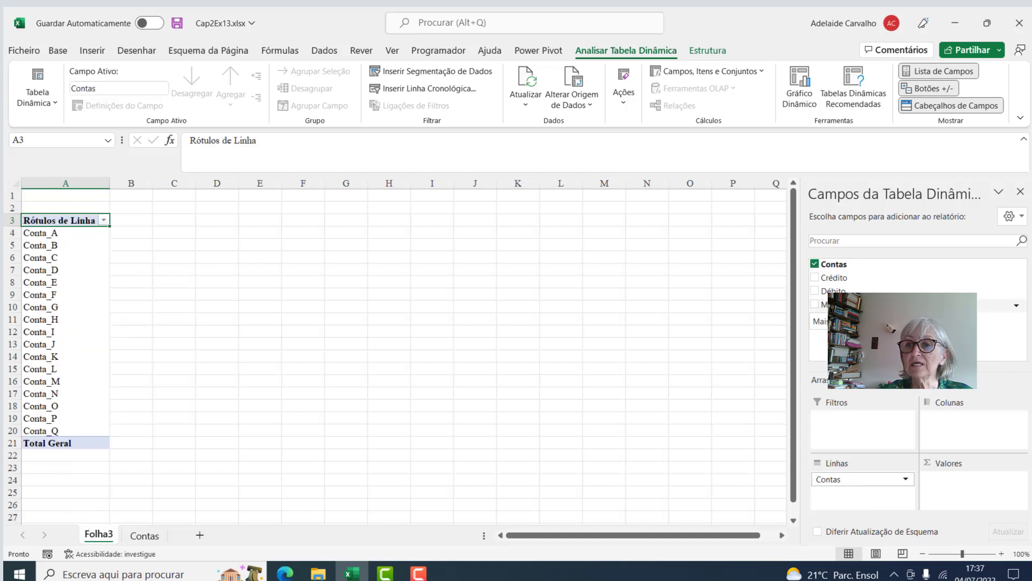
left_click_drag(849, 305, 981, 492)
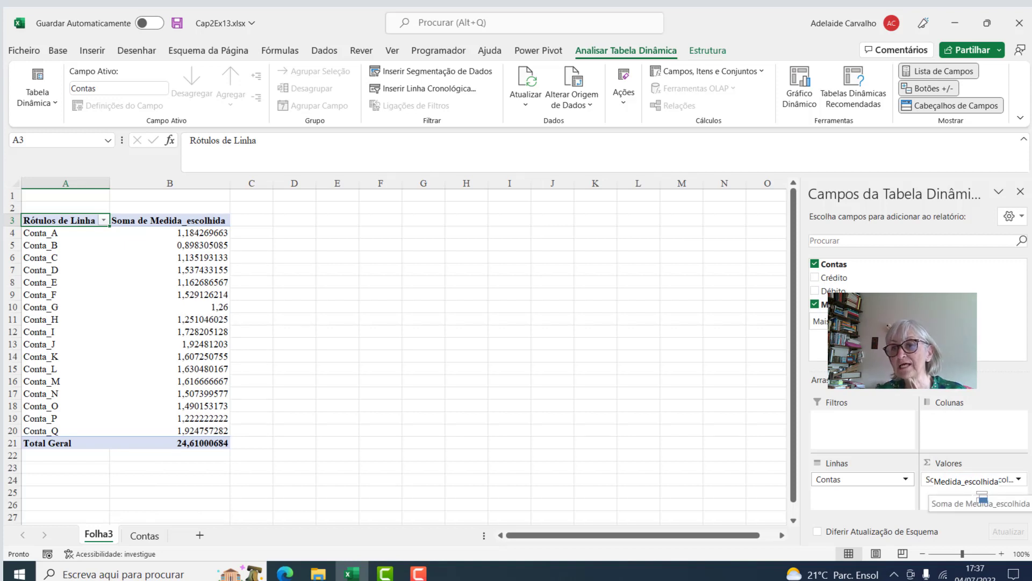
left_click_drag(982, 496, 965, 481)
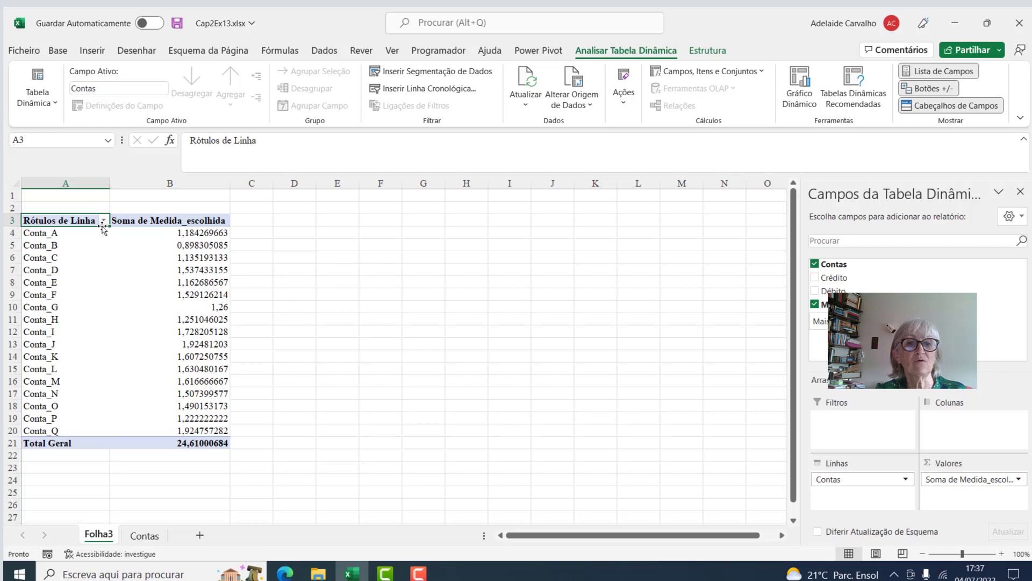
Step: On the Contas sheet, set the Seleção value in cell F6 to 1 to choose the Saldo measure
left_click(143, 536)
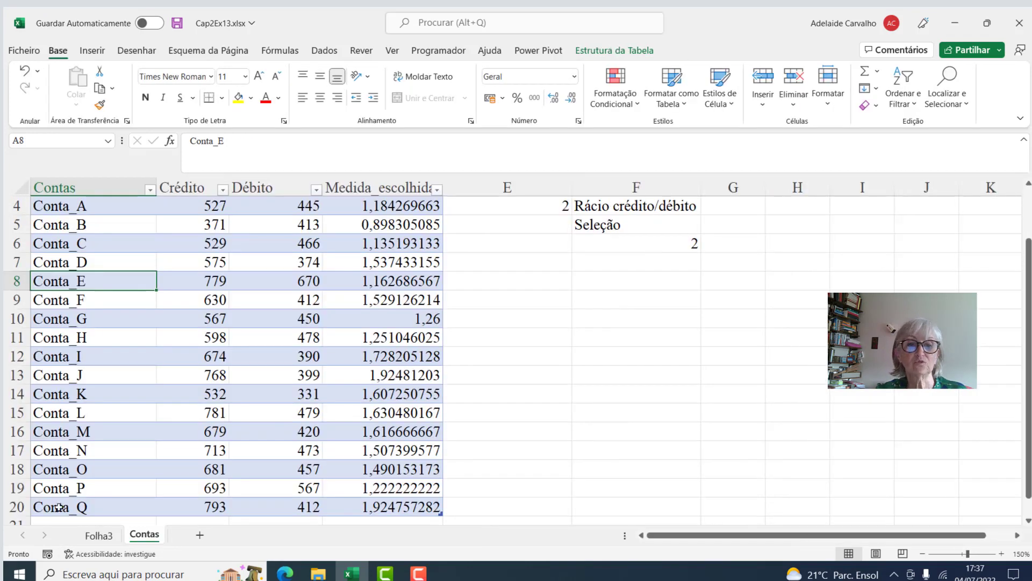
left_click(639, 244)
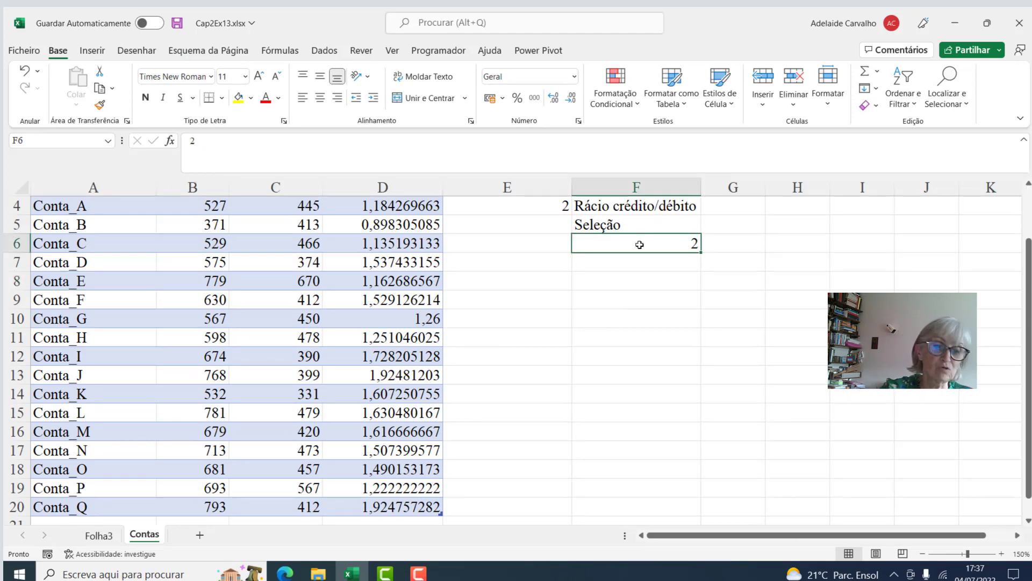
type("1")
left_click(656, 300)
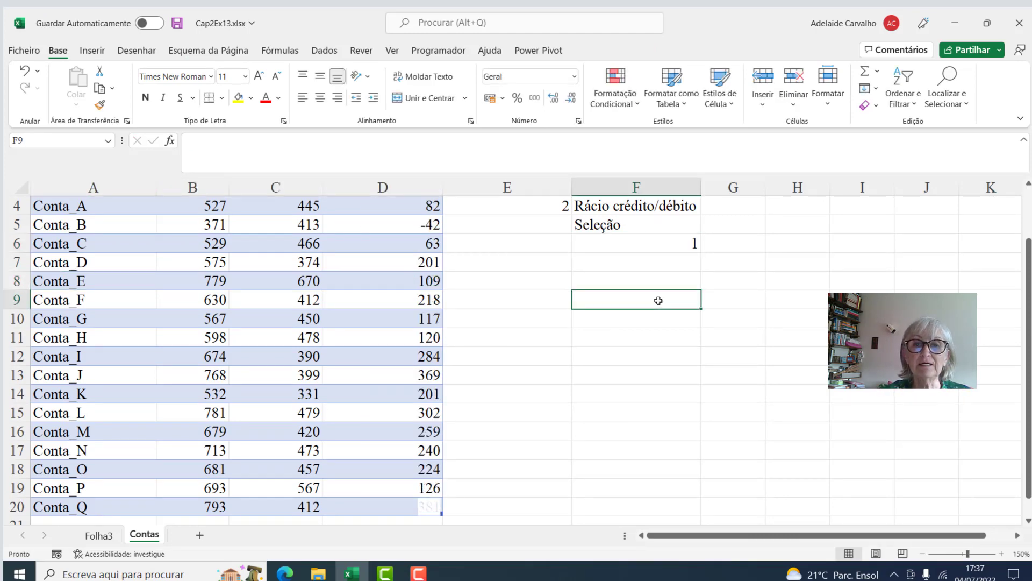
Step: Refresh the pivot table on the Folha3 sheet to reflect the chosen Saldo measure
left_click(99, 535)
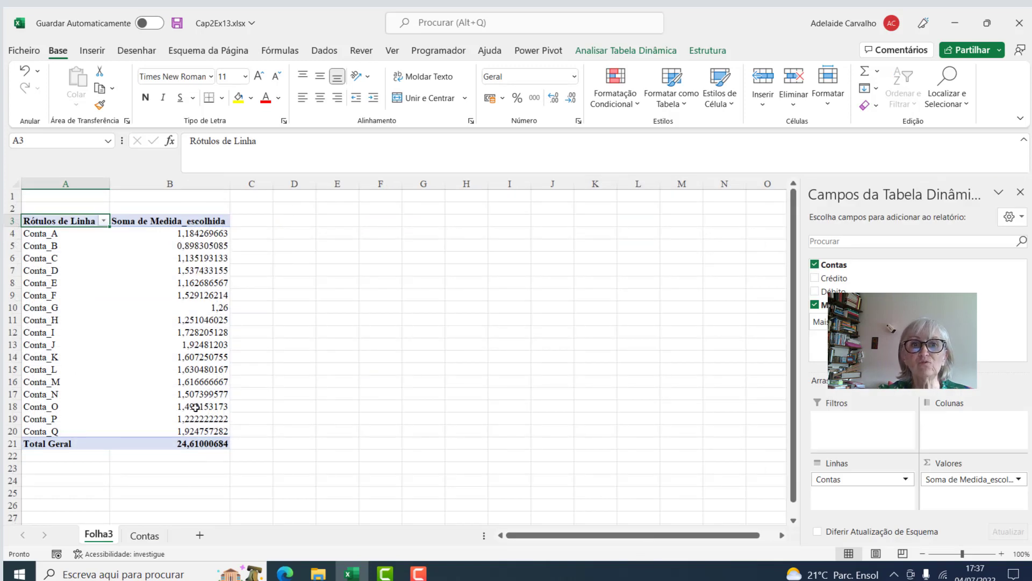
left_click_drag(73, 283, 169, 282)
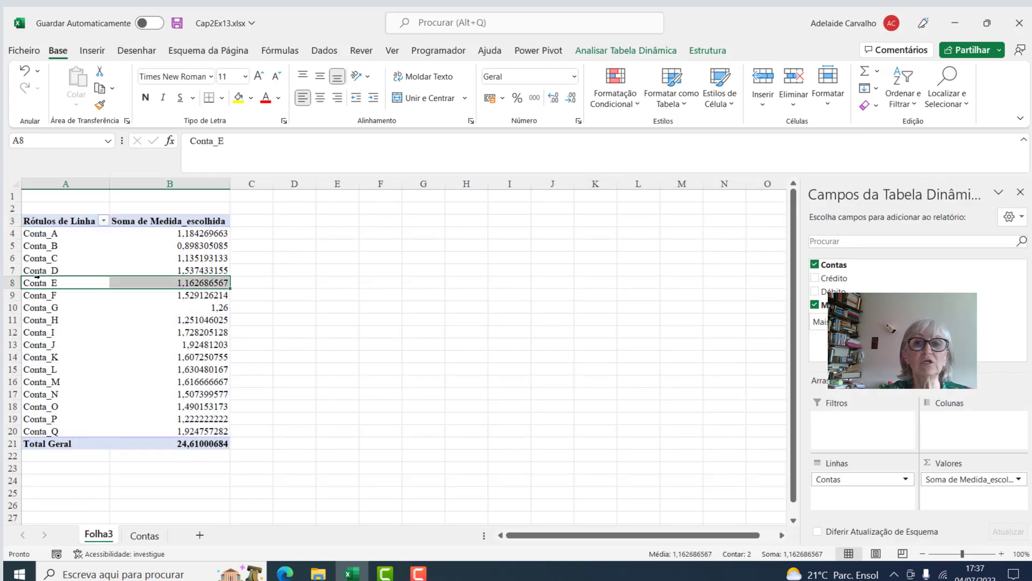
left_click(649, 51)
left_click(524, 105)
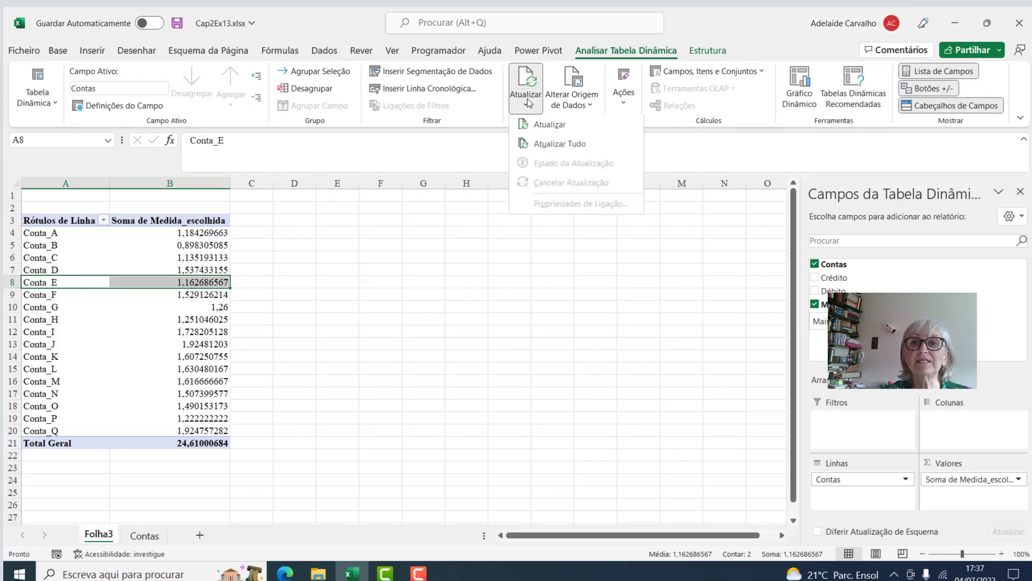
left_click(542, 132)
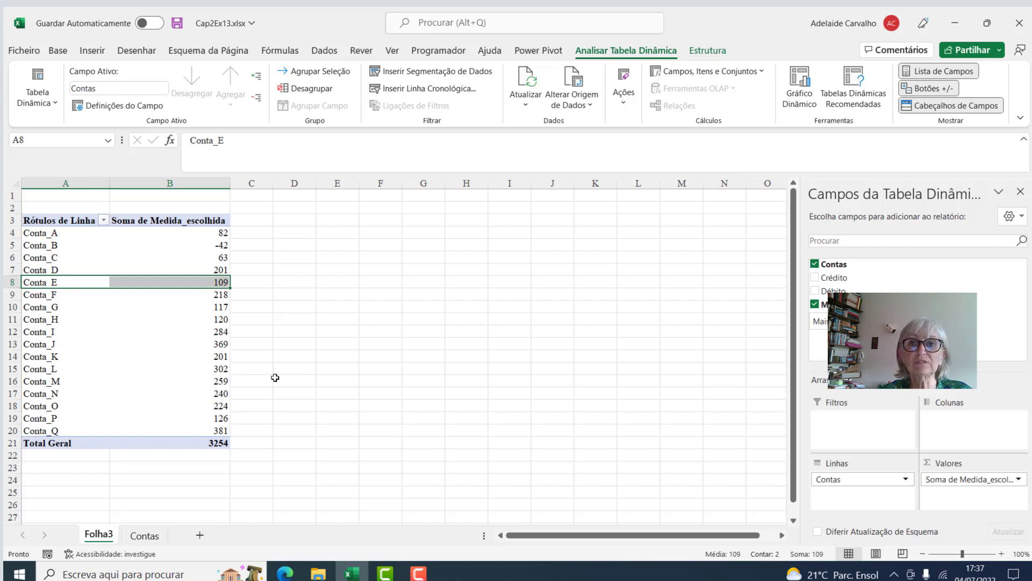
Step: Move the whole pivot table down on Folha3 so that it starts in cell A7, leaving empty rows above
left_click_drag(42, 218, 178, 502)
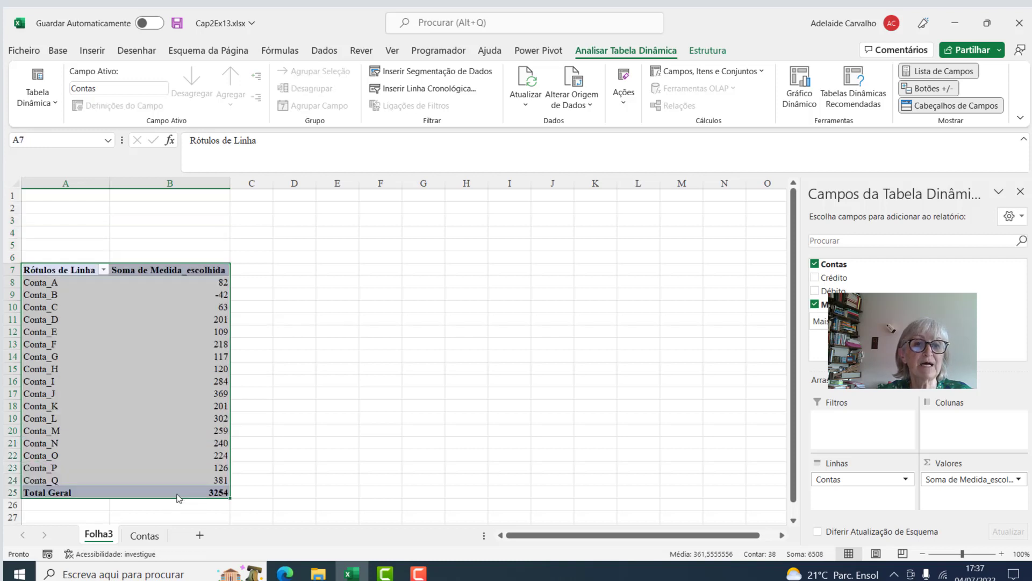
left_click(1002, 554)
left_click(1001, 553)
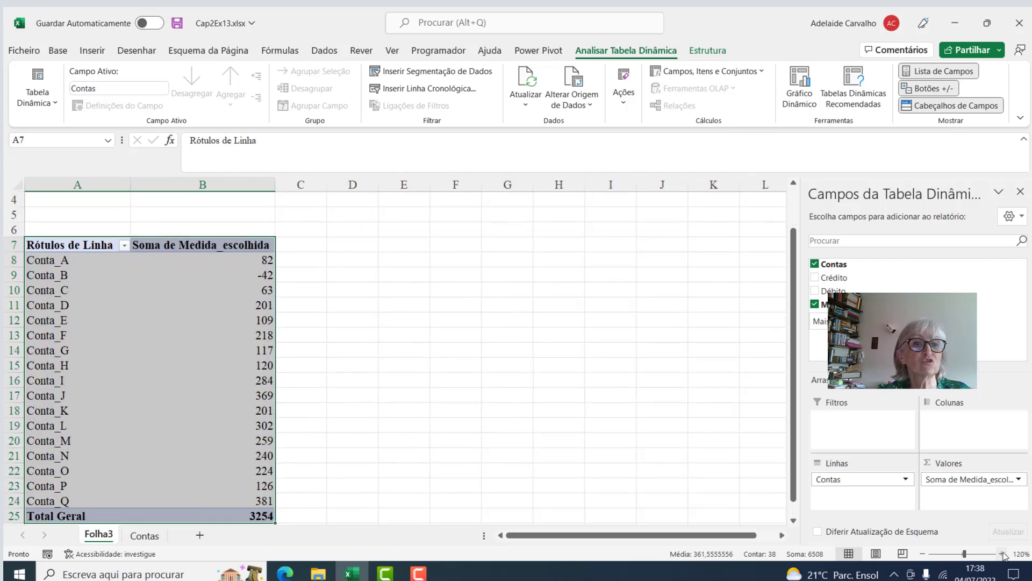
left_click(1001, 554)
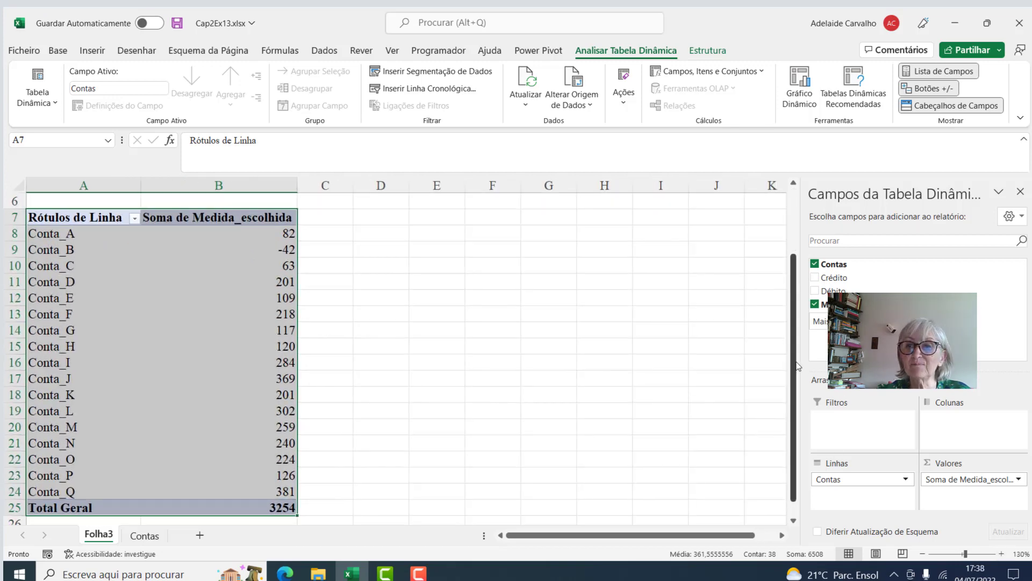
left_click_drag(795, 366, 797, 357)
Step: Insert a form-control option button above the pivot table, spanning about rows 2 to 5 of columns A and B
left_click(74, 233)
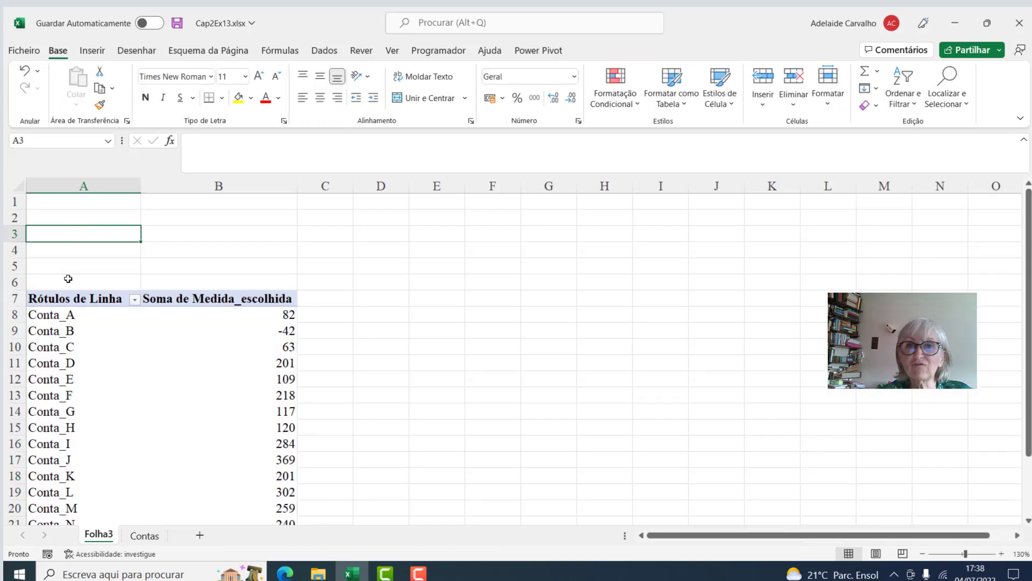
left_click(425, 50)
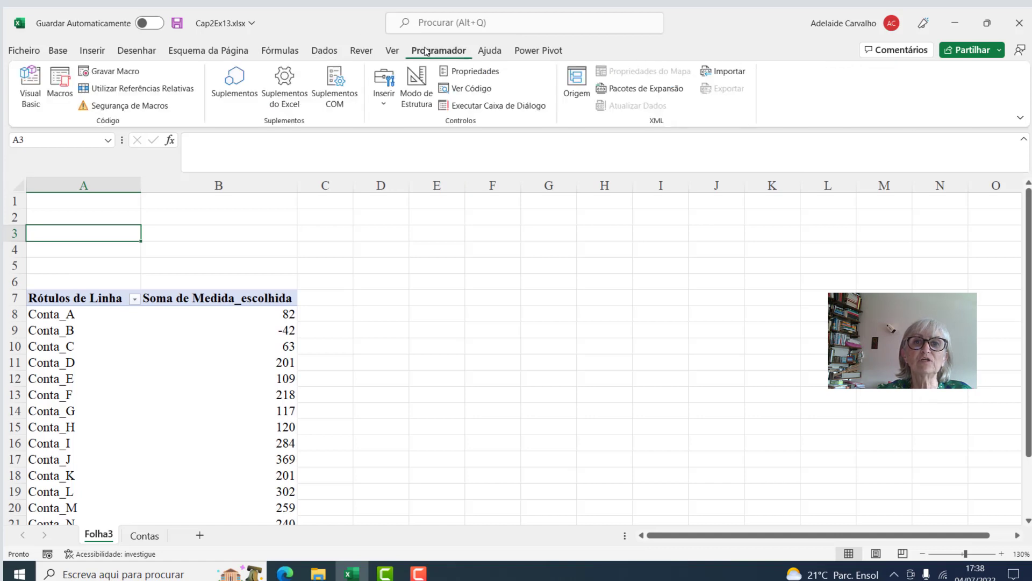
left_click(383, 97)
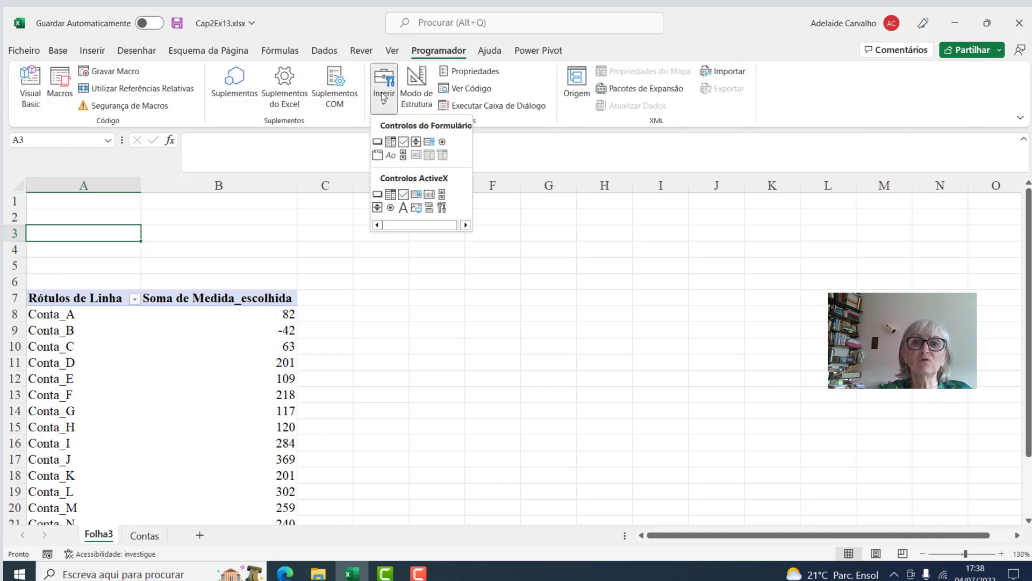
left_click(442, 142)
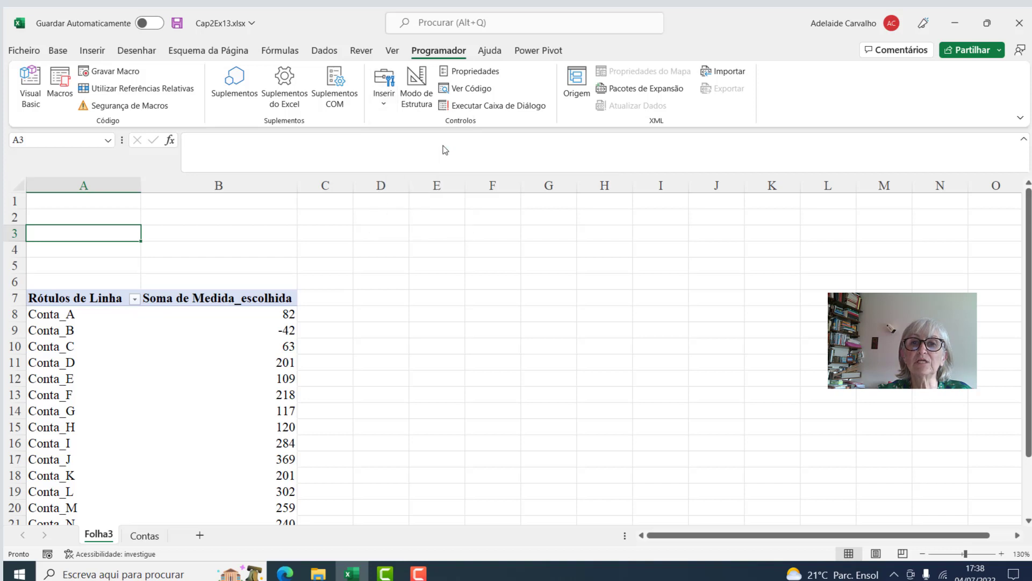
left_click_drag(43, 218, 177, 259)
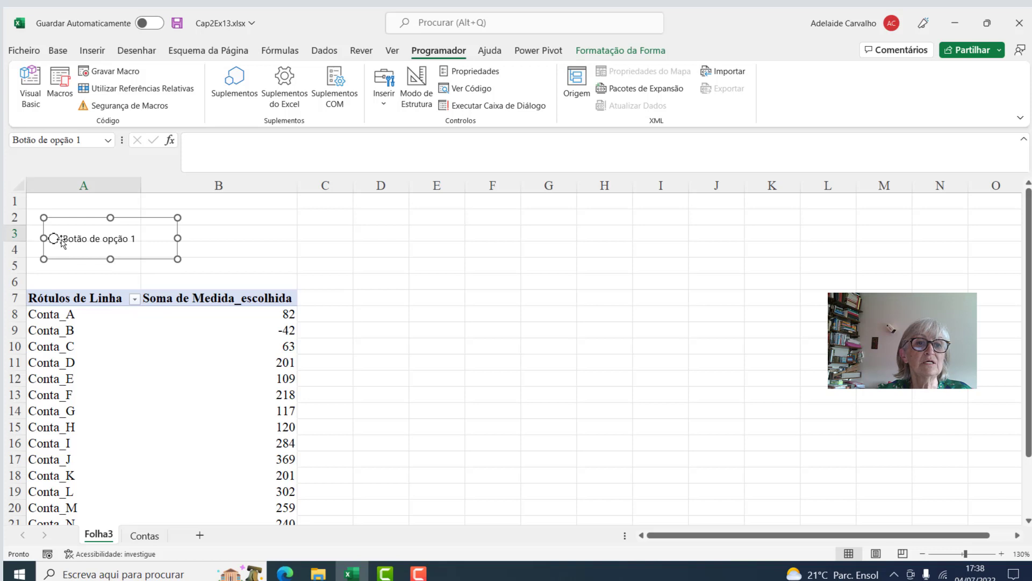
Step: Replace the option button's caption with Saldo
left_click(66, 238)
type("Saldo")
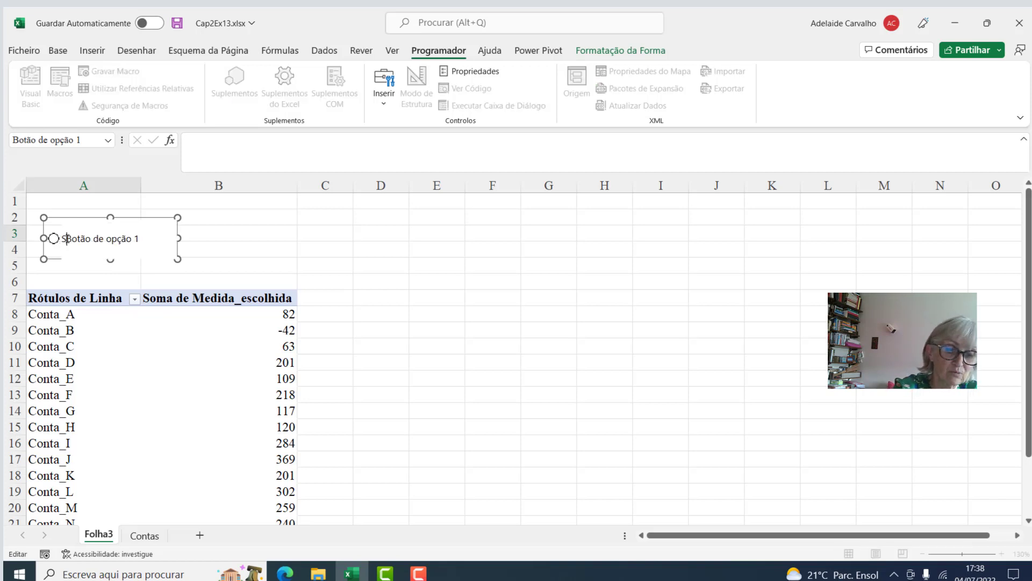
key("Delete")
key("Delete")
key("Delete")
key("Delete")
key("Delete")
key("Delete")
key("Delete")
key("Delete")
key("Delete")
key("Delete")
key("Delete")
key("Delete")
key("Delete")
key("Delete")
key("Delete")
key("Delete")
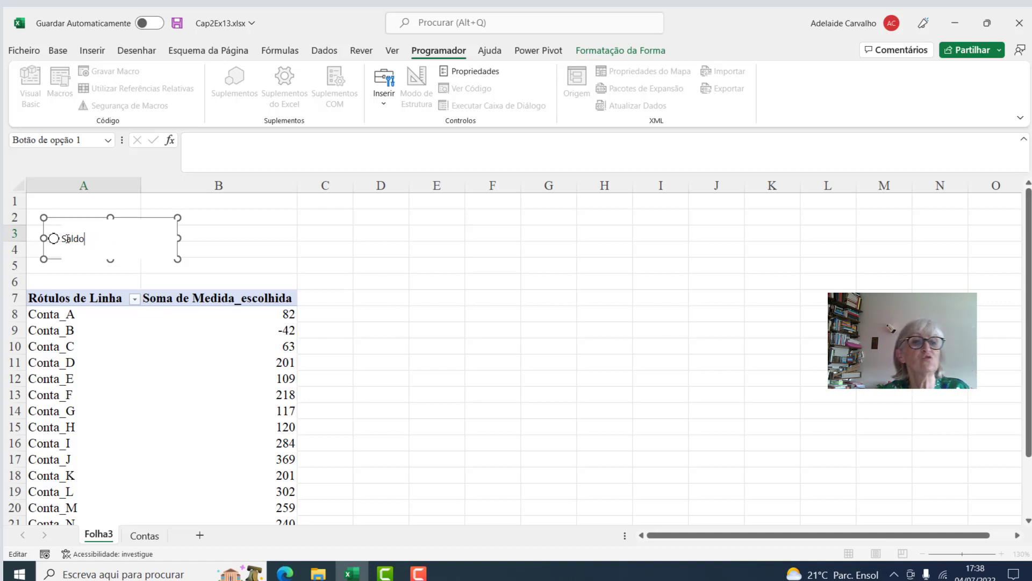
left_click(253, 242)
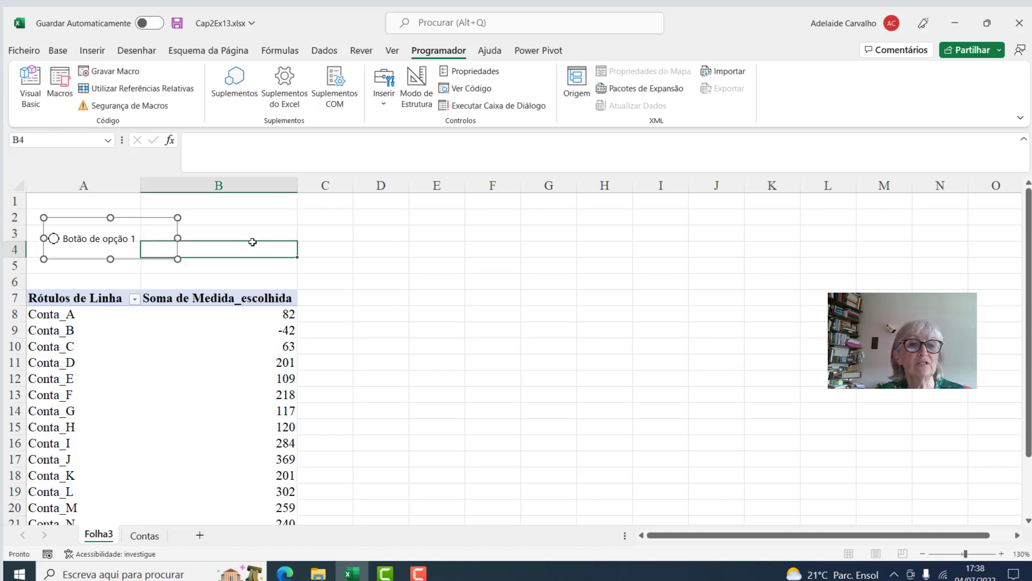
Step: Link the Saldo option button to cell F6 on the Contas sheet through its control format settings
right_click(74, 242)
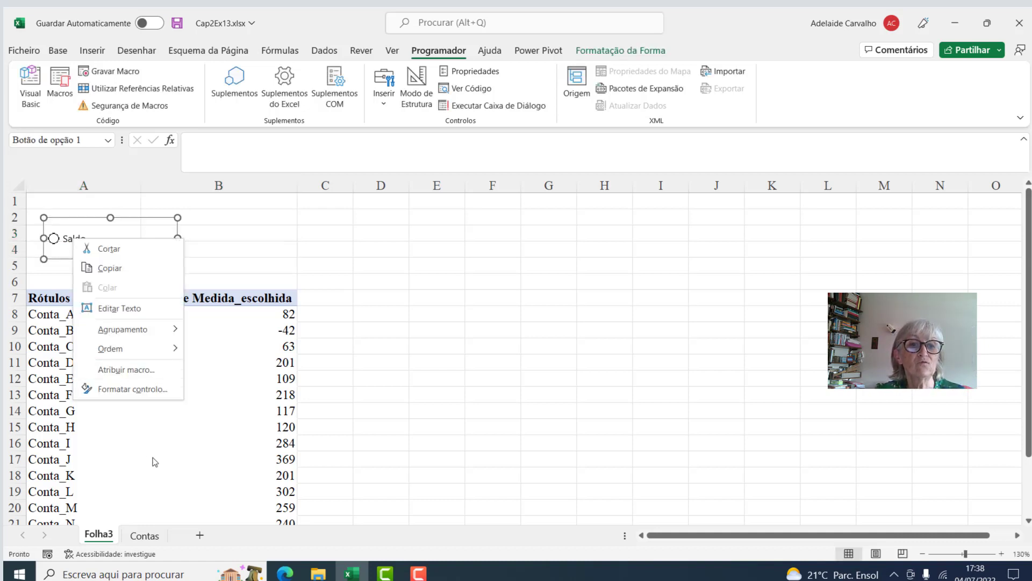
left_click(132, 389)
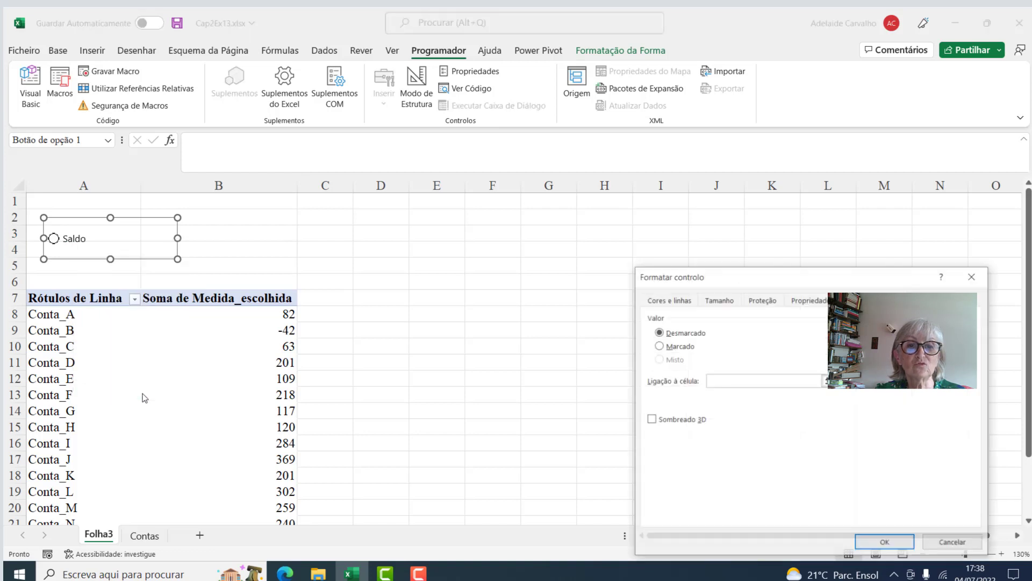
left_click(717, 381)
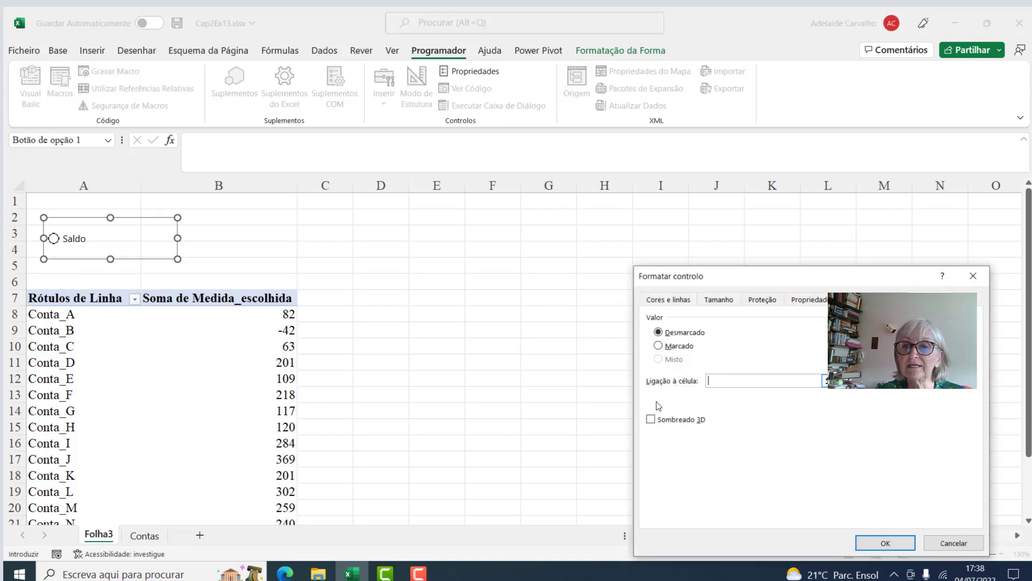
left_click(156, 536)
left_click(639, 243)
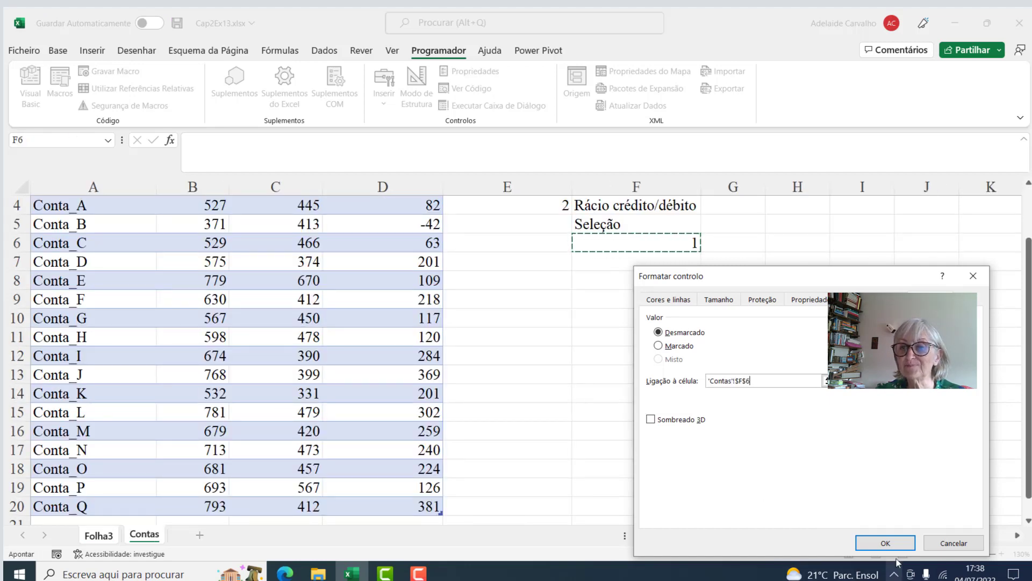
left_click(886, 543)
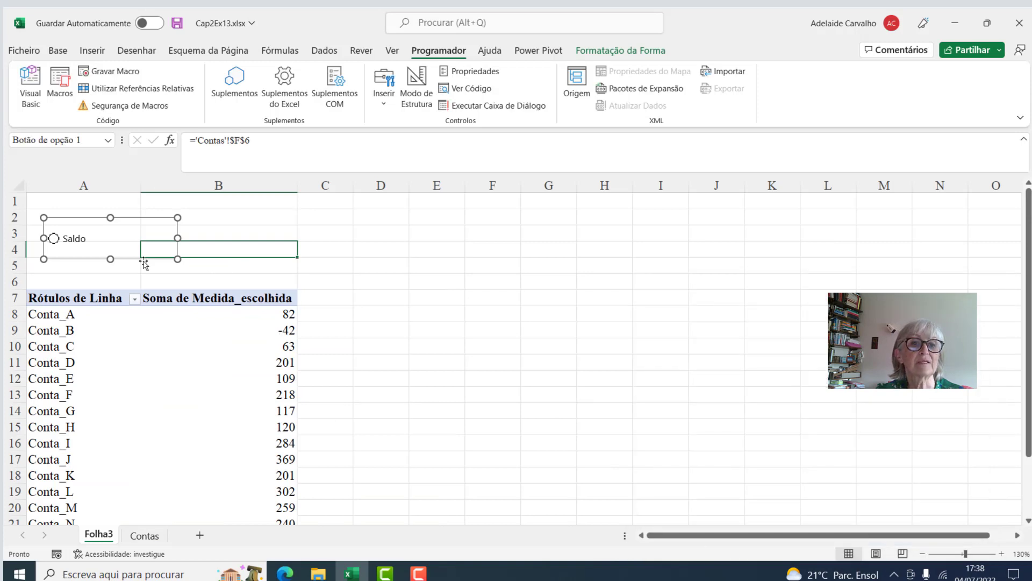
left_click(393, 256)
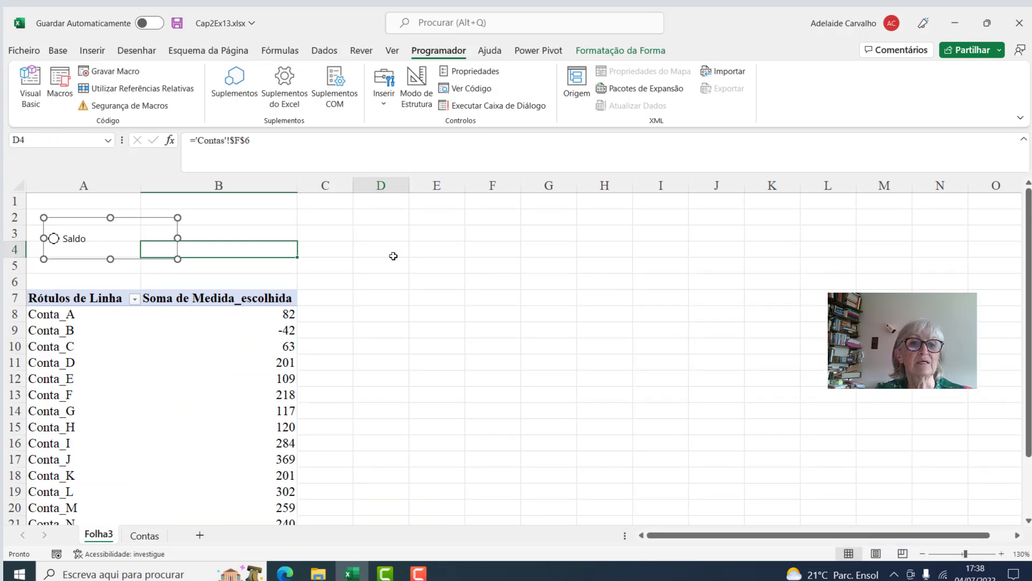
Step: Duplicate the Saldo option button and place the copy beside the original, over column B at the same height
right_click(76, 237)
left_click(112, 263)
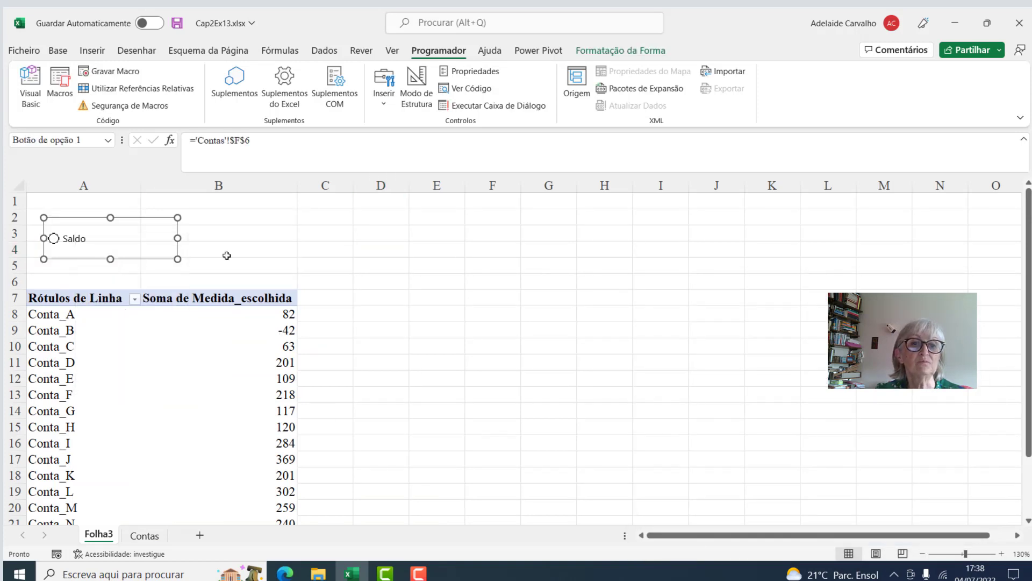
left_click(253, 246)
key("ctrl+v")
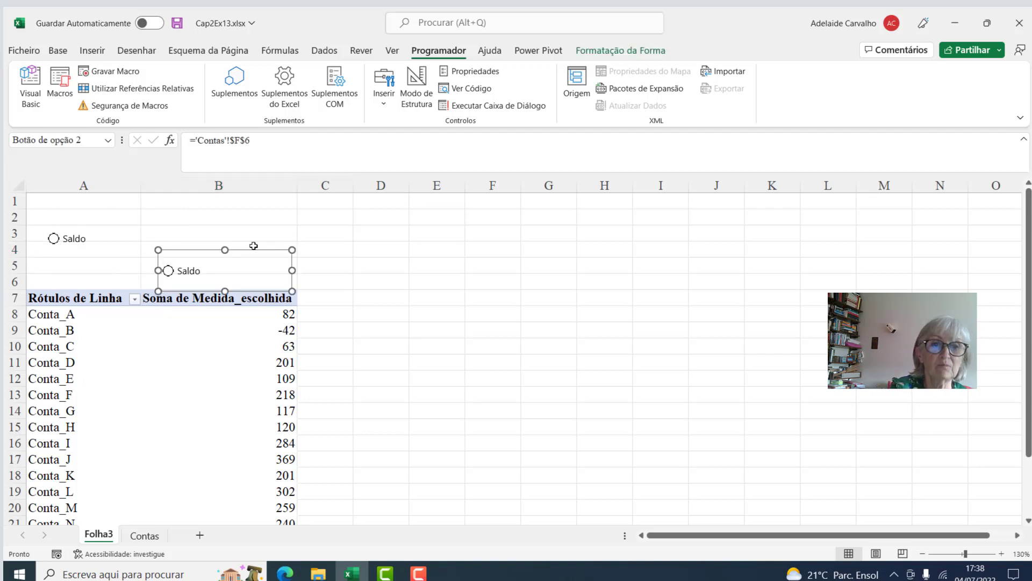
left_click_drag(224, 248, 247, 217)
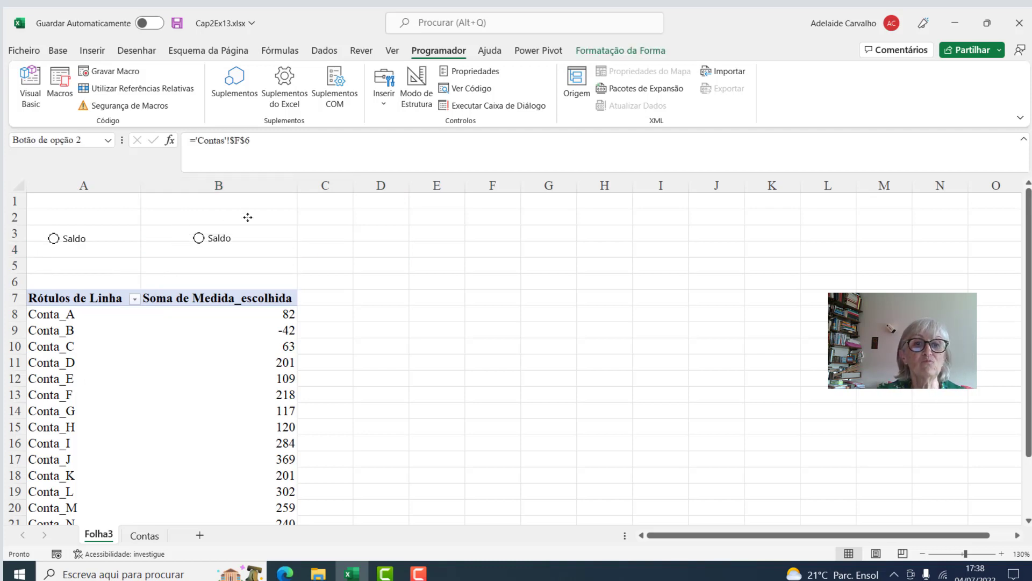
Step: Replace the copied option button's caption with Rácio
left_click(228, 238)
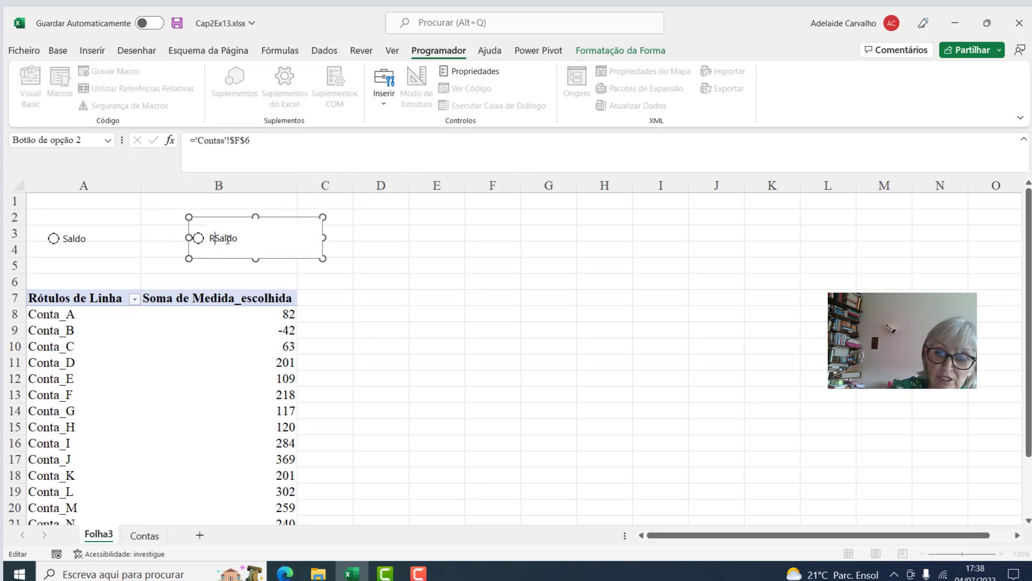
type("Rácio")
key("Delete")
key("Delete")
key("Delete")
key("Delete")
key("Delete")
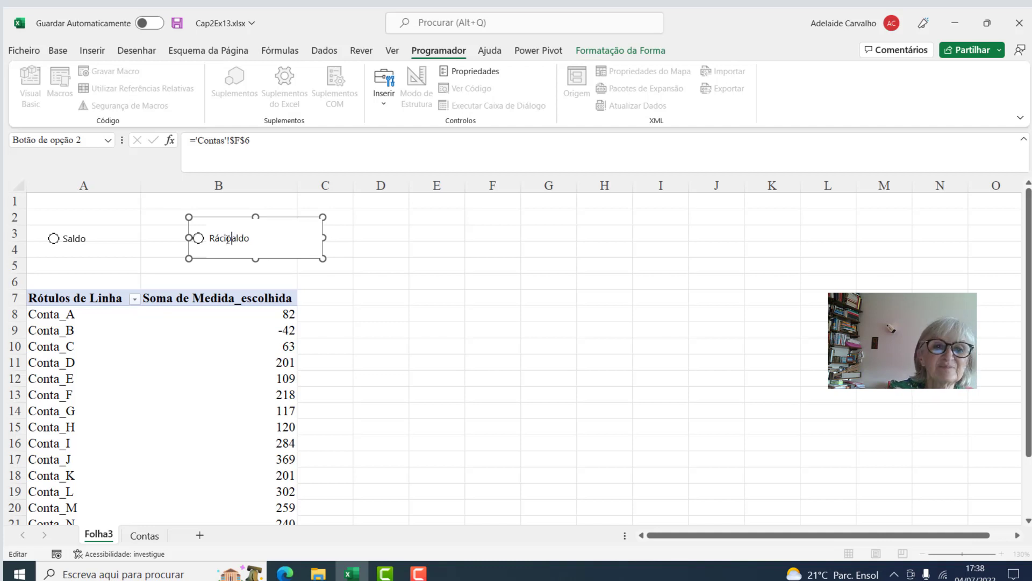
left_click(419, 322)
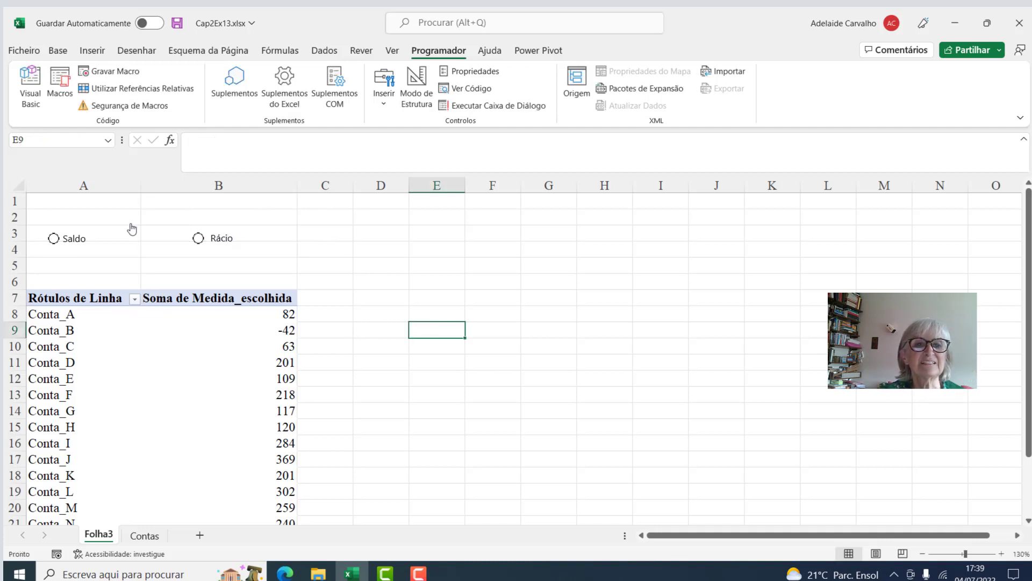
Step: Test the Rácio and Saldo option buttons, checking the linked Seleção cell F6 on the Contas sheet after each choice
left_click(198, 239)
left_click(145, 536)
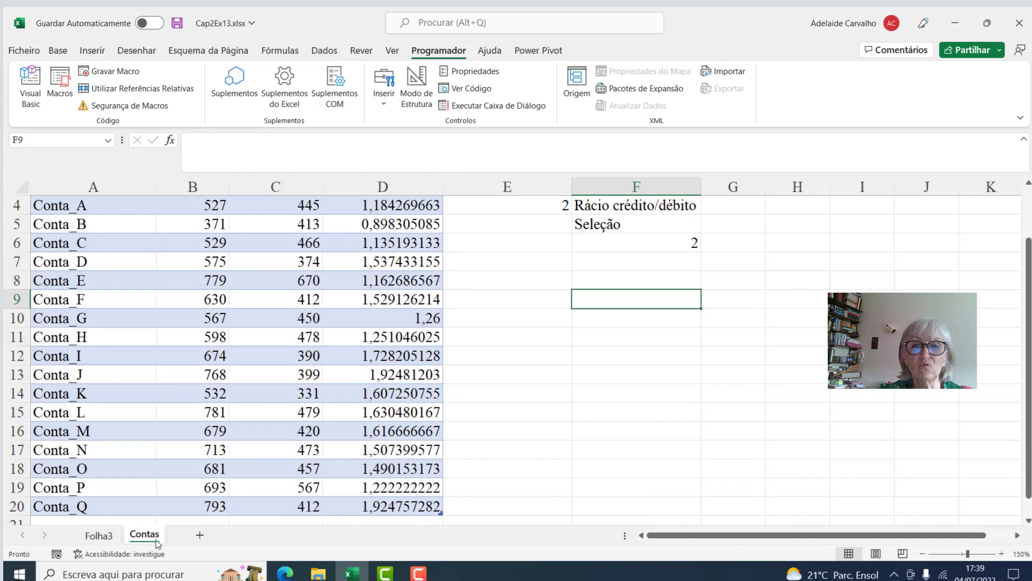
left_click(98, 535)
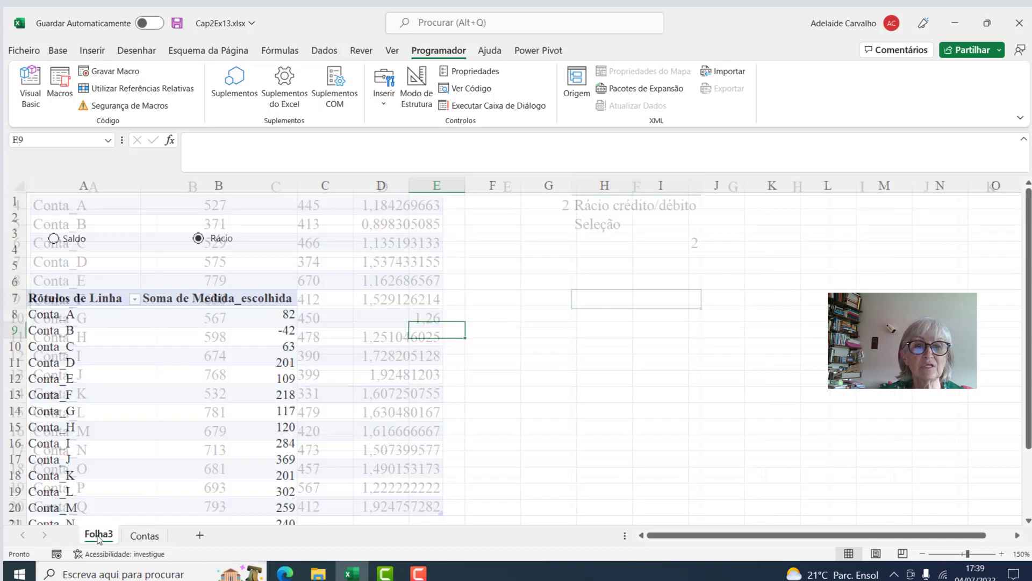
left_click(58, 242)
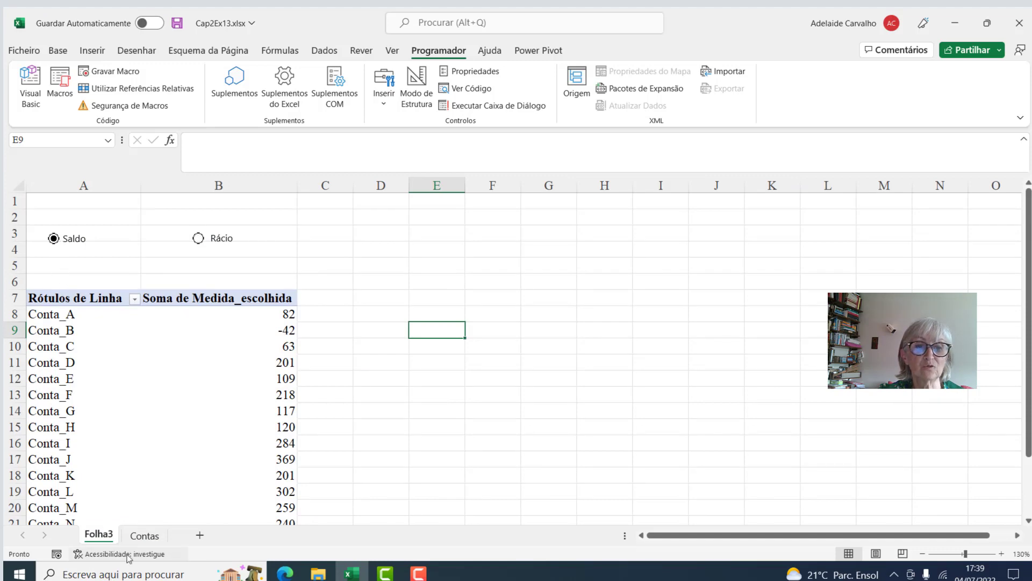
left_click(145, 535)
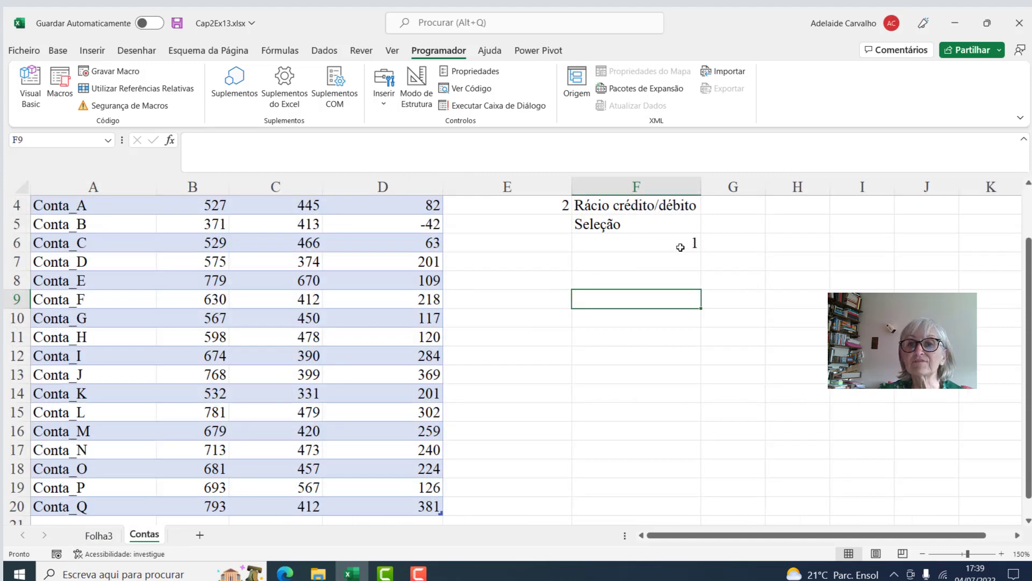
left_click(680, 247)
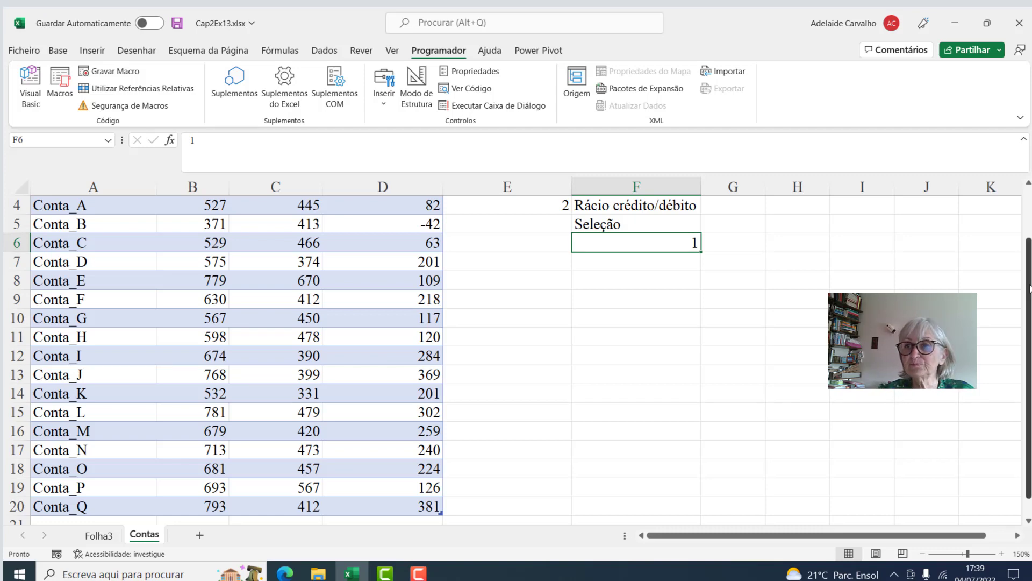
scroll(1028, 285, "up", 1)
Step: Choose the Rácio option on the Folha3 sheet and refresh the pivot table manually to check that it follows the selected measure
left_click(98, 536)
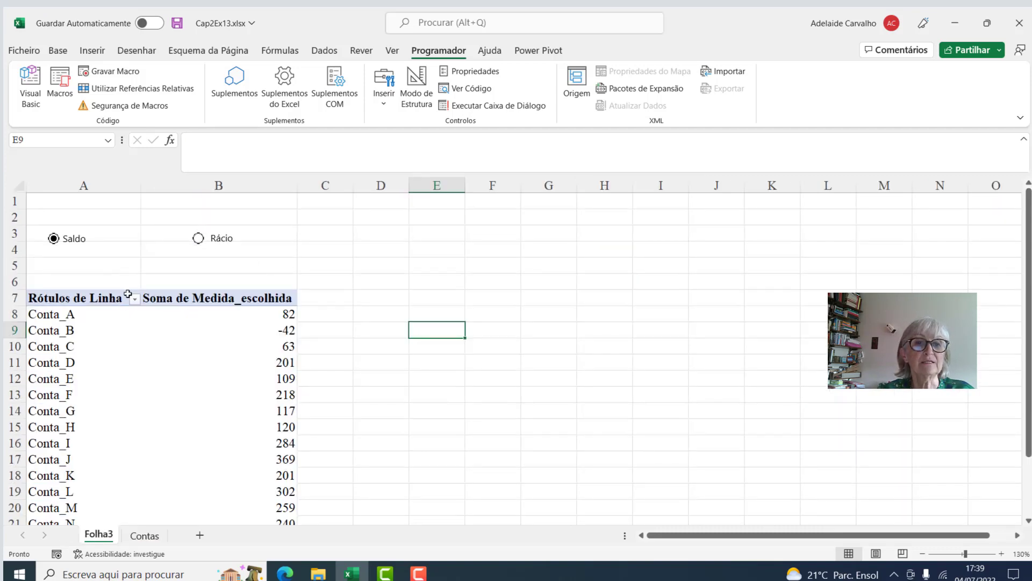
left_click(202, 240)
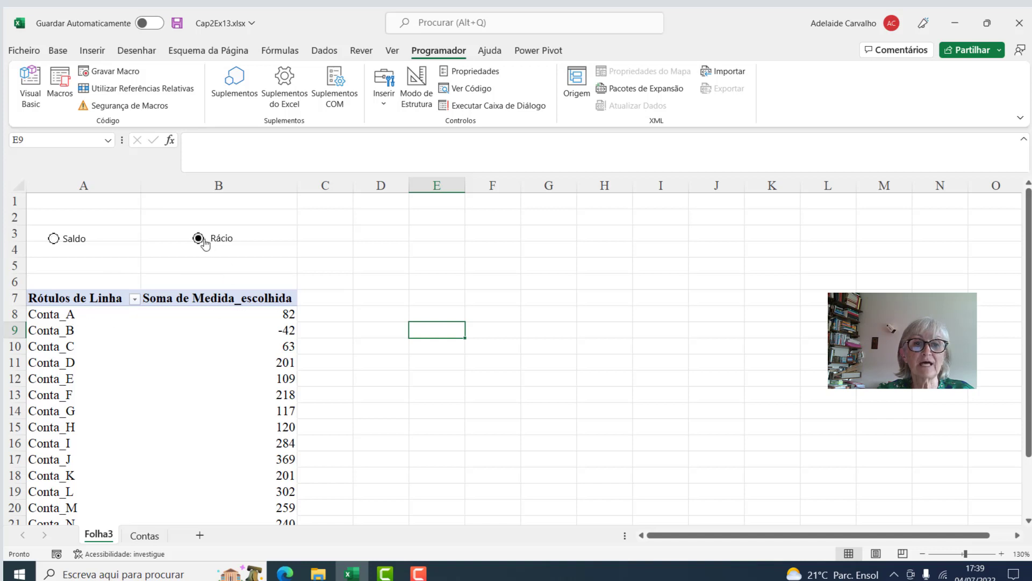
left_click(229, 352)
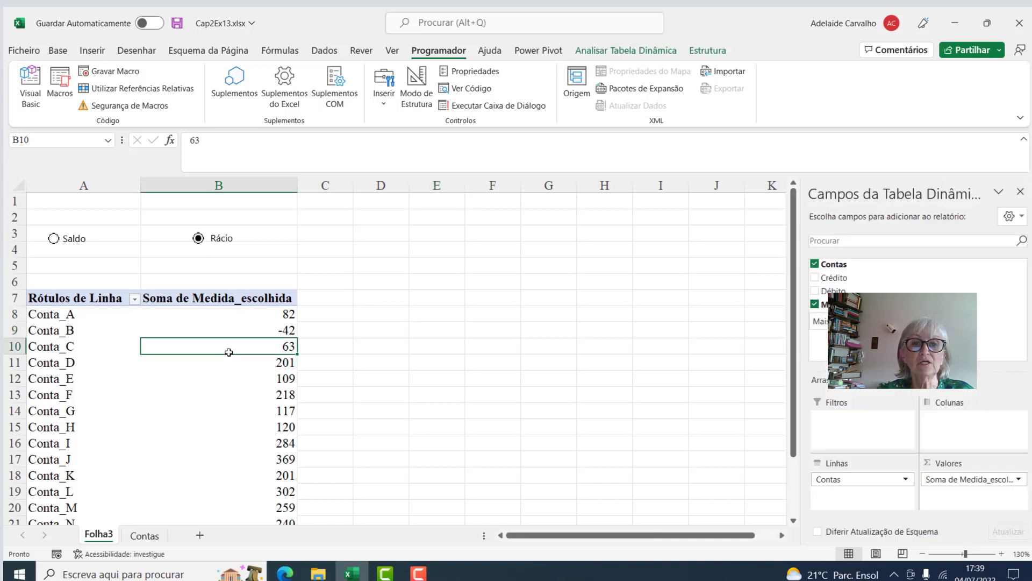
left_click(624, 52)
left_click(525, 104)
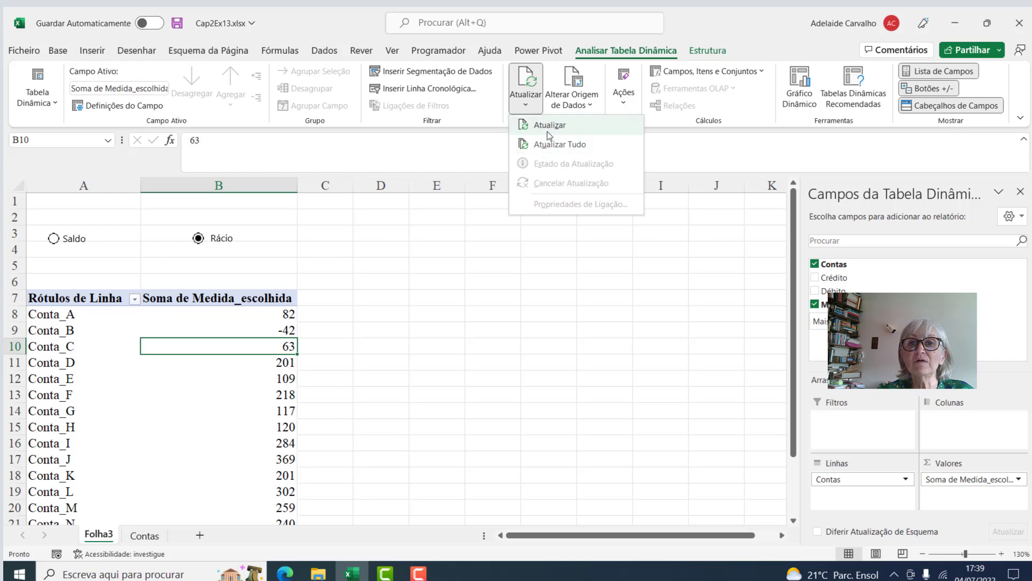
left_click(548, 129)
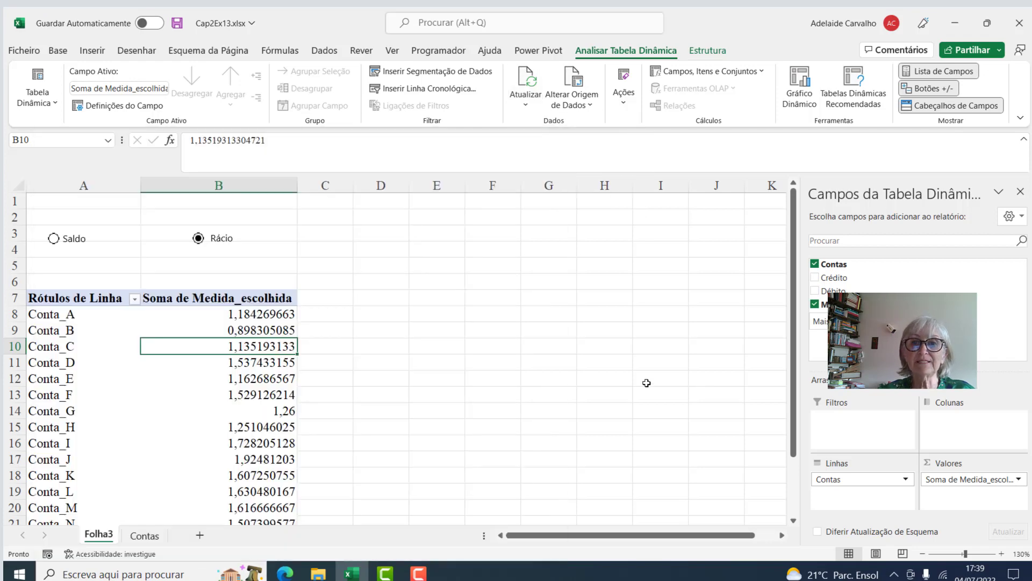
left_click(635, 383)
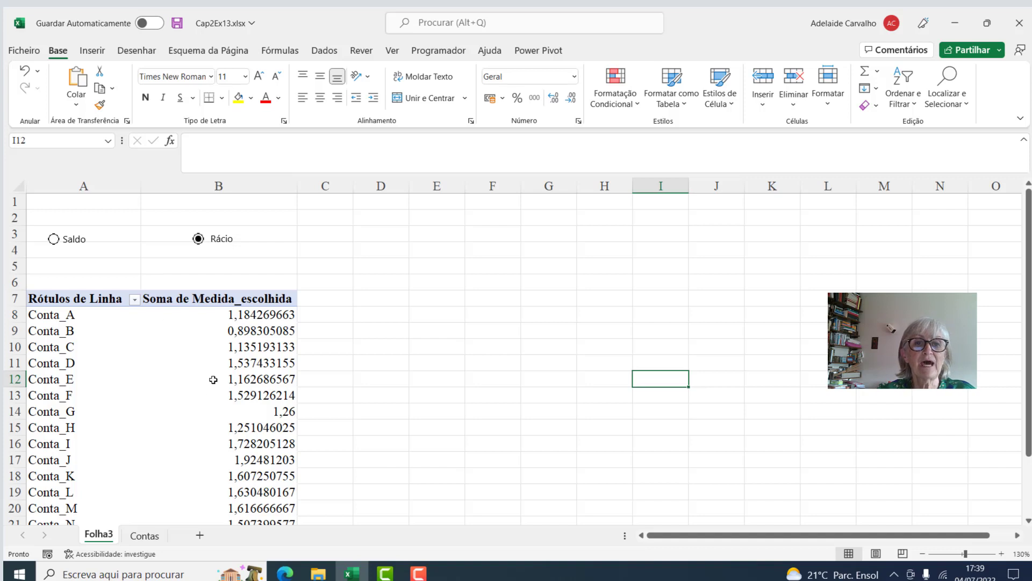
mouse_move(214, 380)
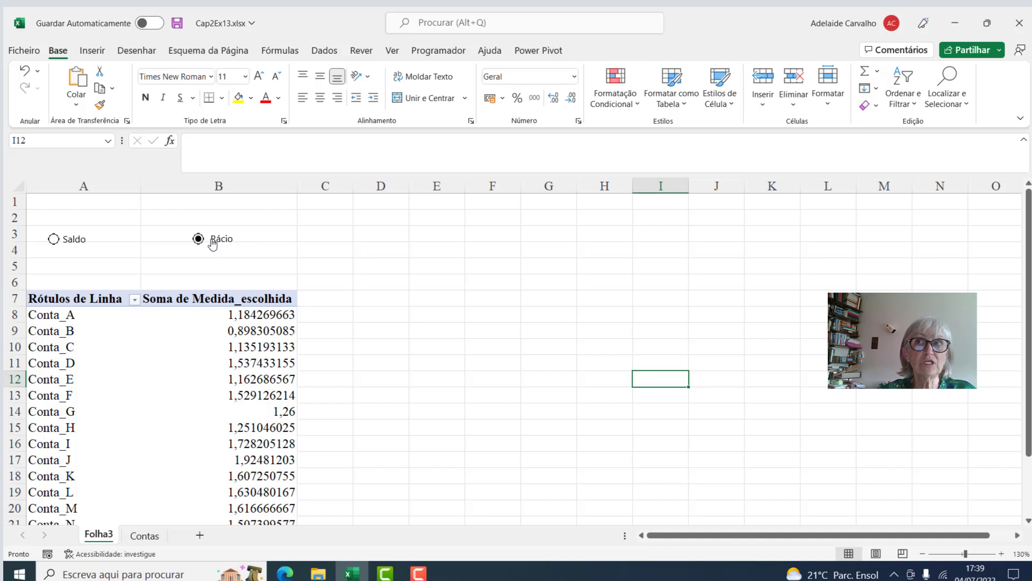
Step: Choose the Saldo option and start recording a macro named Atualiza, stored in this workbook, replacing the existing macro of that name
left_click(53, 243)
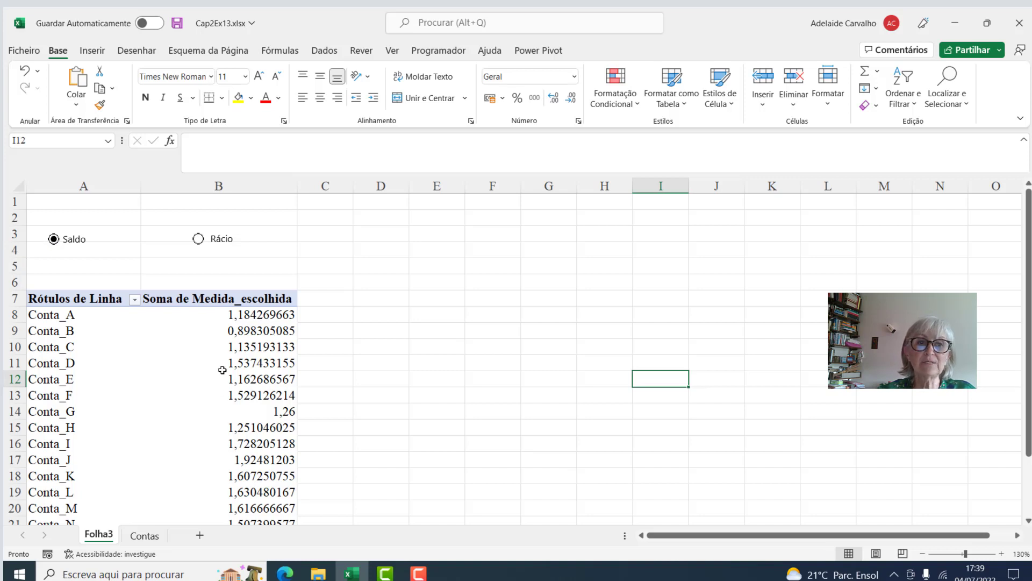
left_click(451, 51)
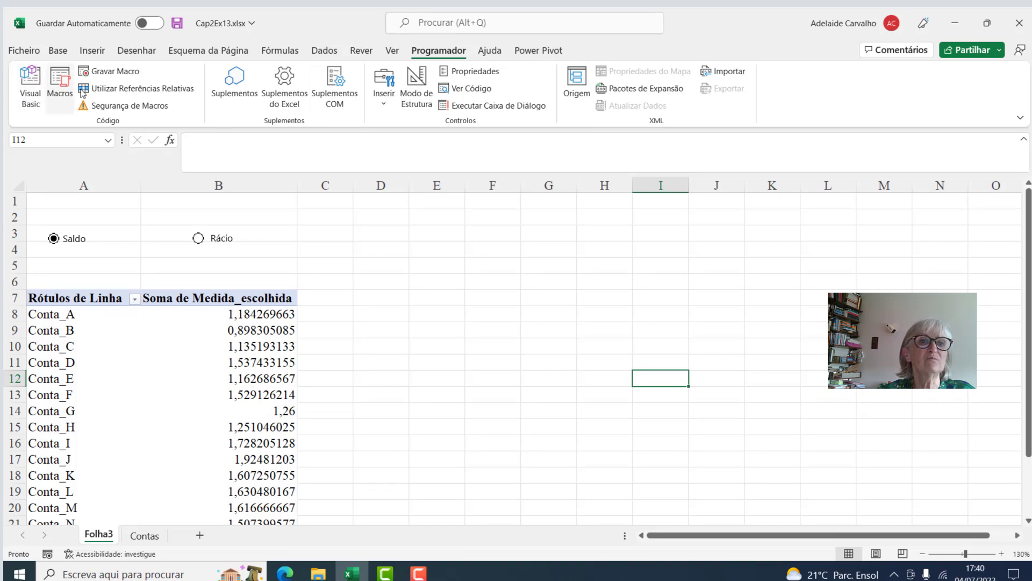
left_click(97, 77)
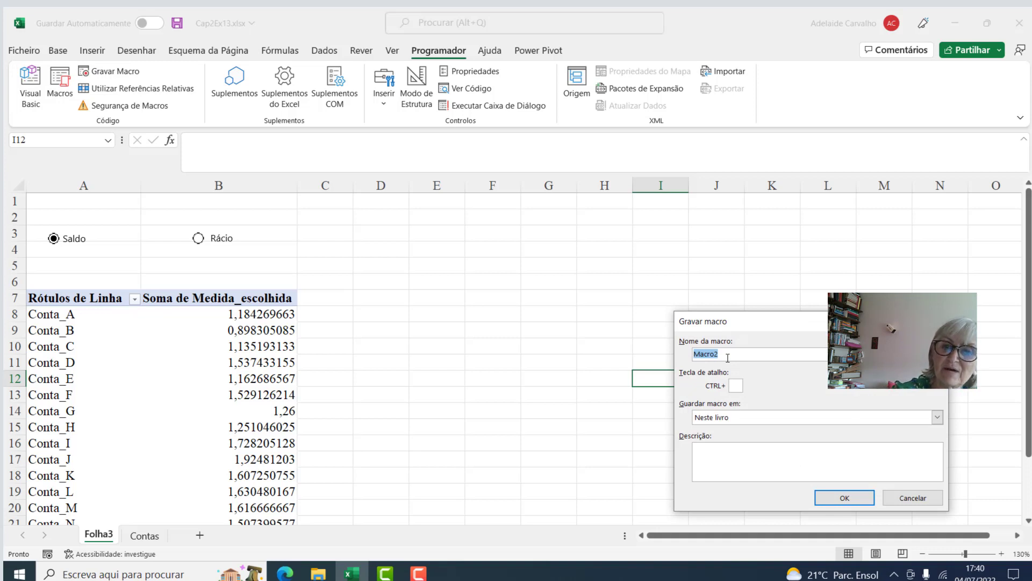
type("Atualiza")
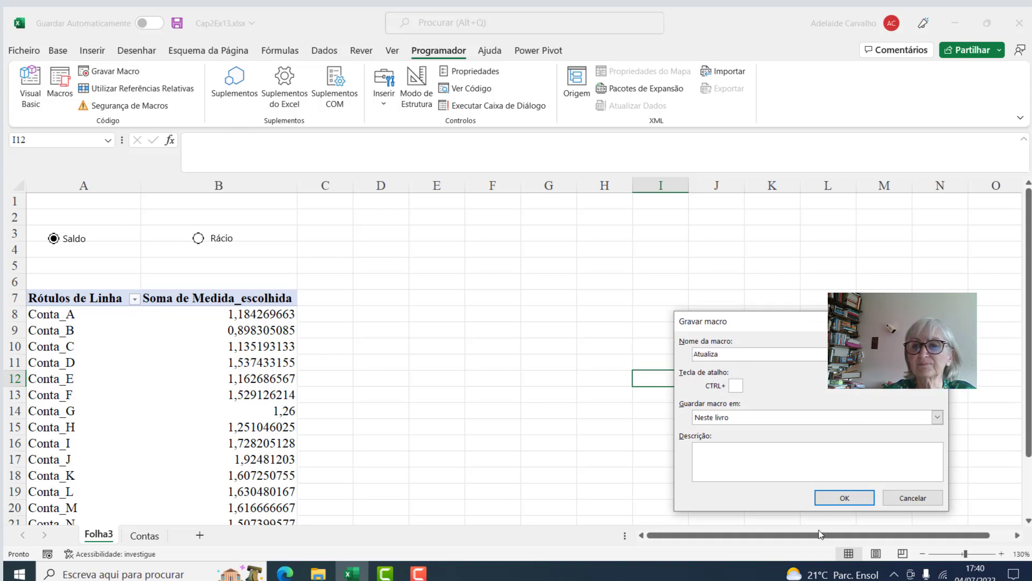
left_click(855, 499)
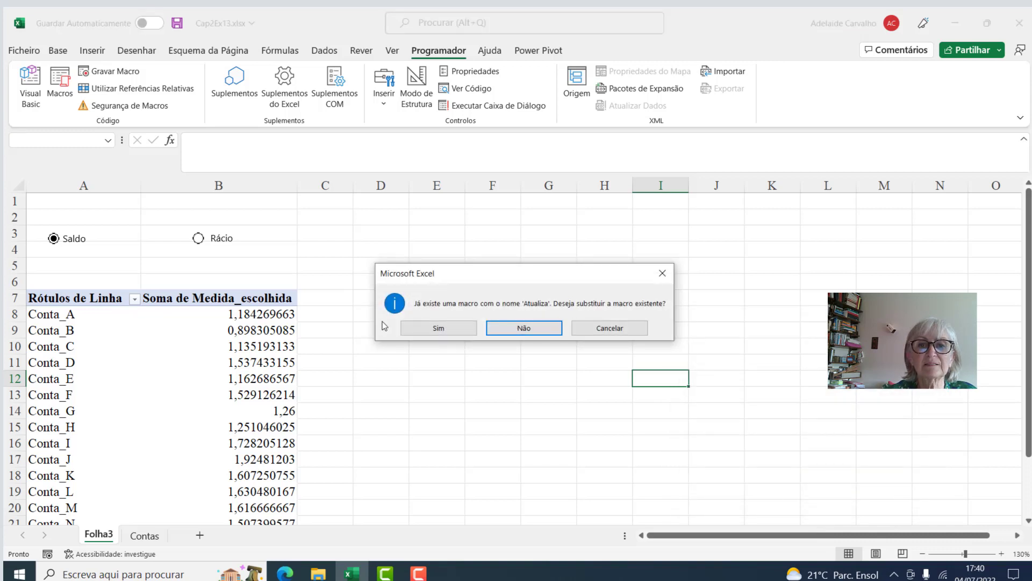
left_click(439, 328)
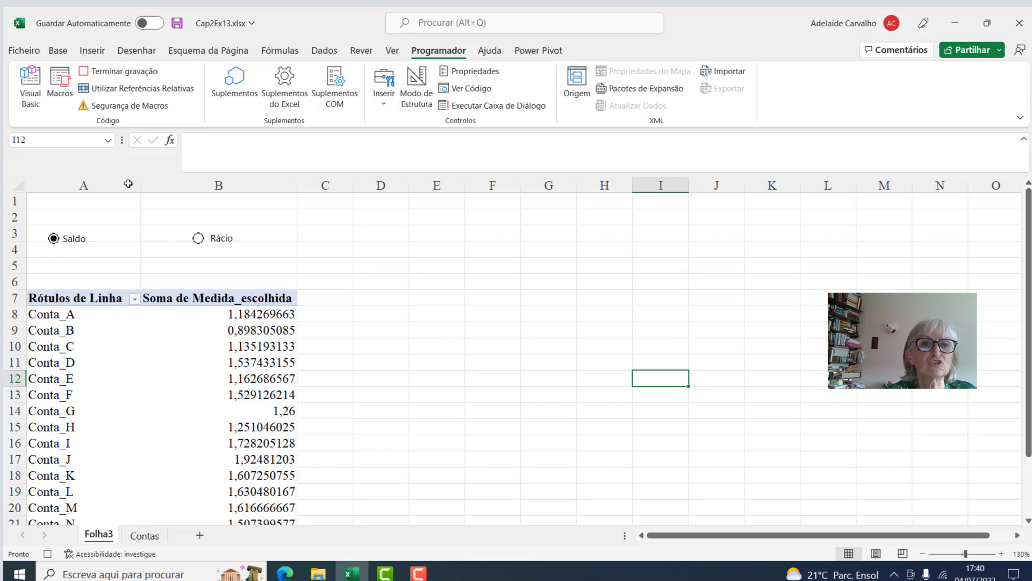
Step: Record a Refresh All with the pivot table's Conta_B cell selected, and stop the macro recording
left_click(59, 332)
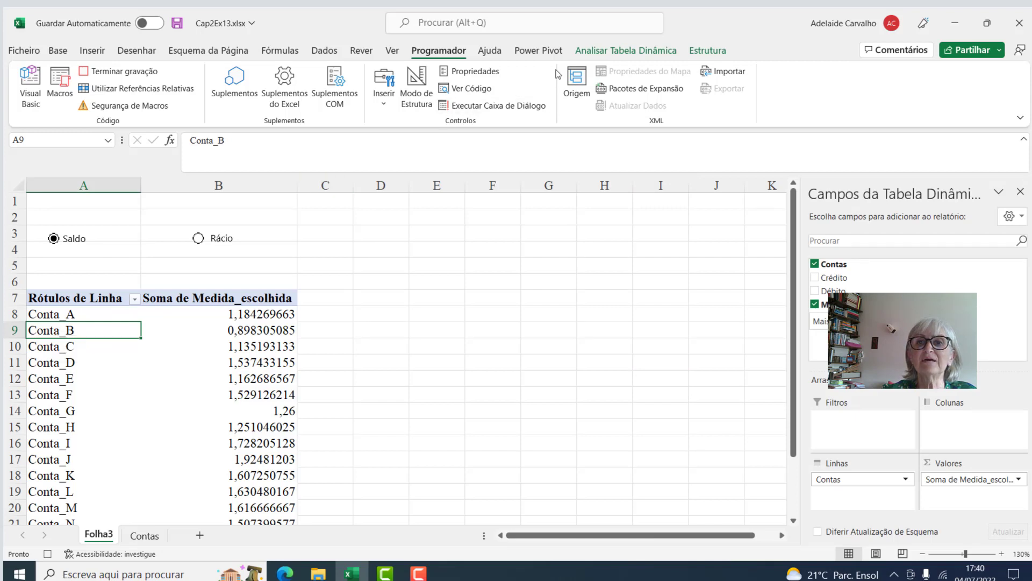
left_click(603, 54)
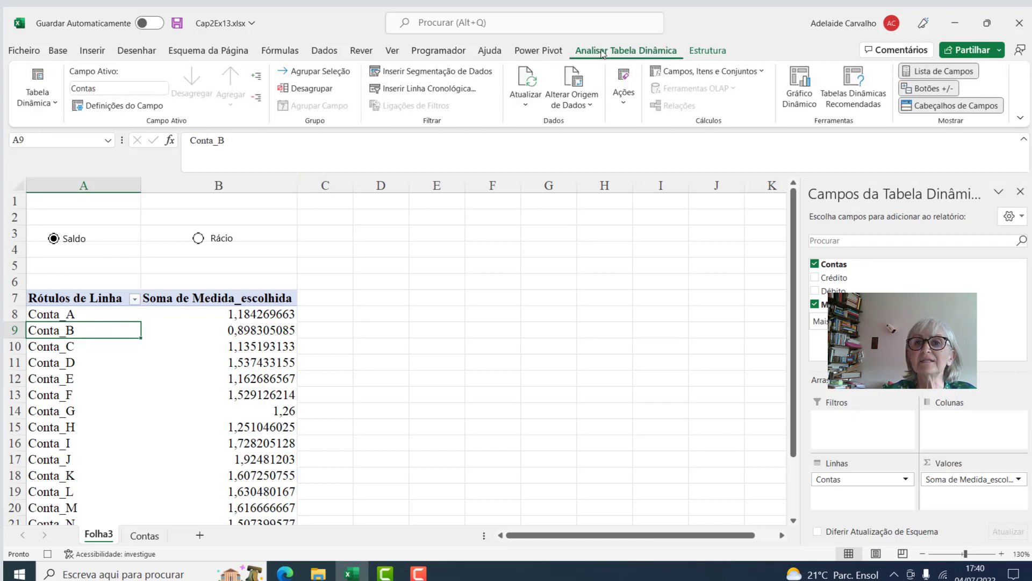
left_click(525, 101)
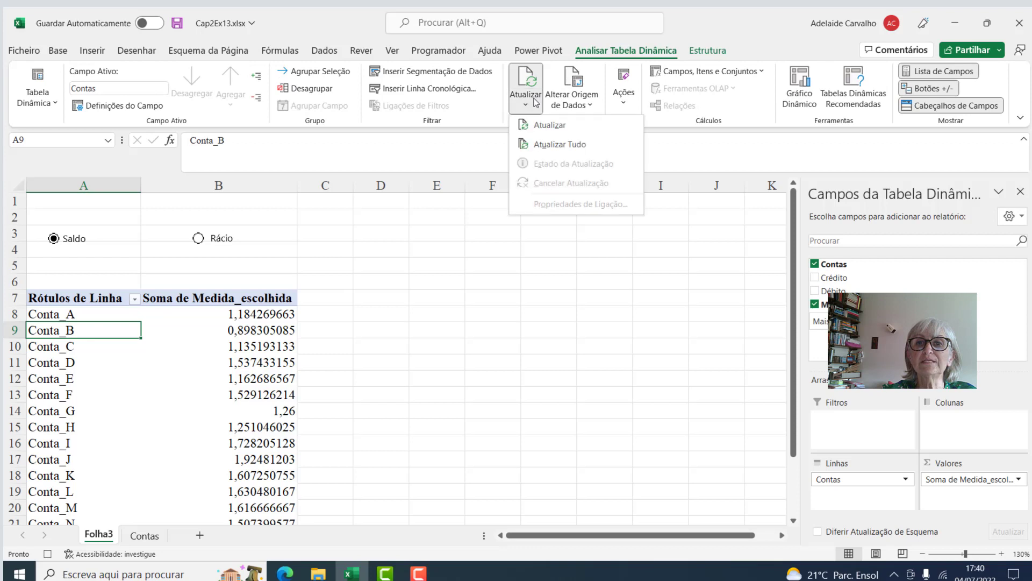
left_click(537, 149)
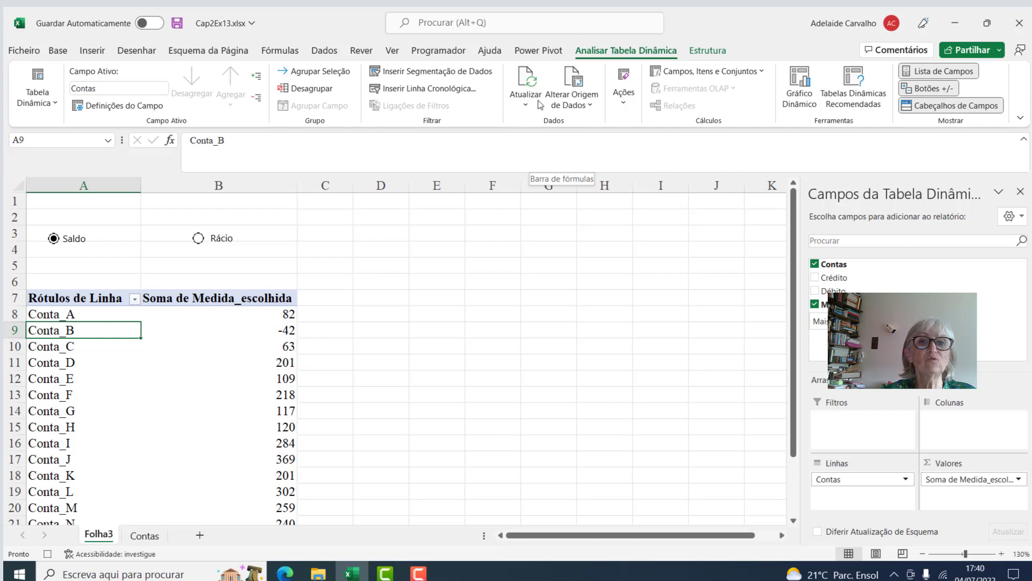
left_click(439, 51)
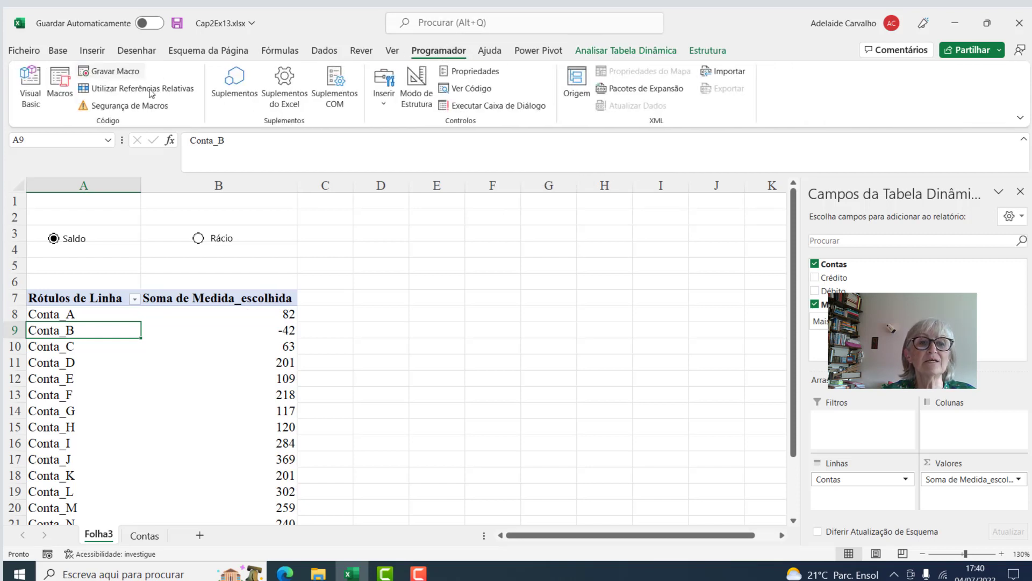
left_click(472, 252)
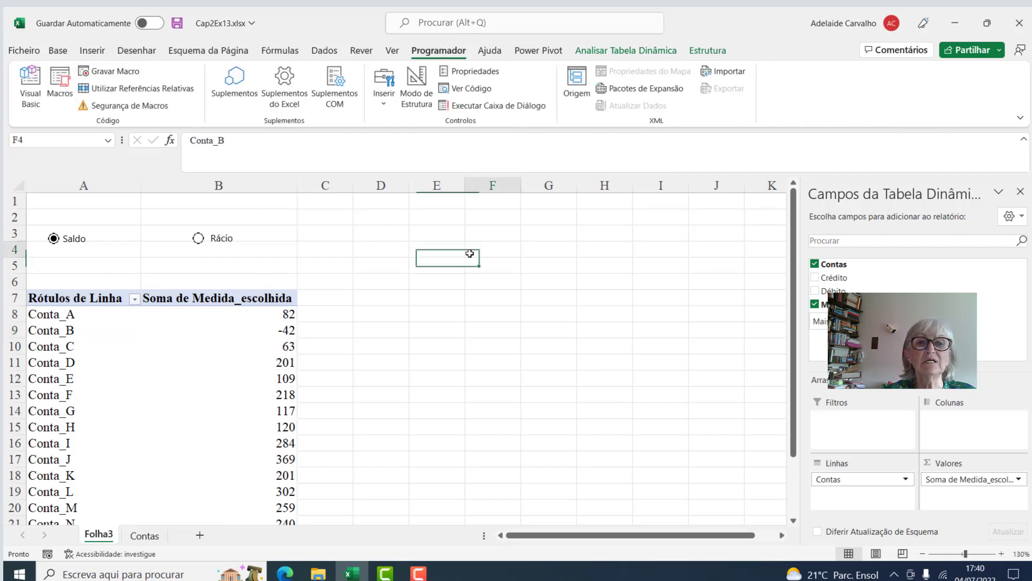
Step: Assign the Atualiza macro to the Saldo option button
right_click(84, 243)
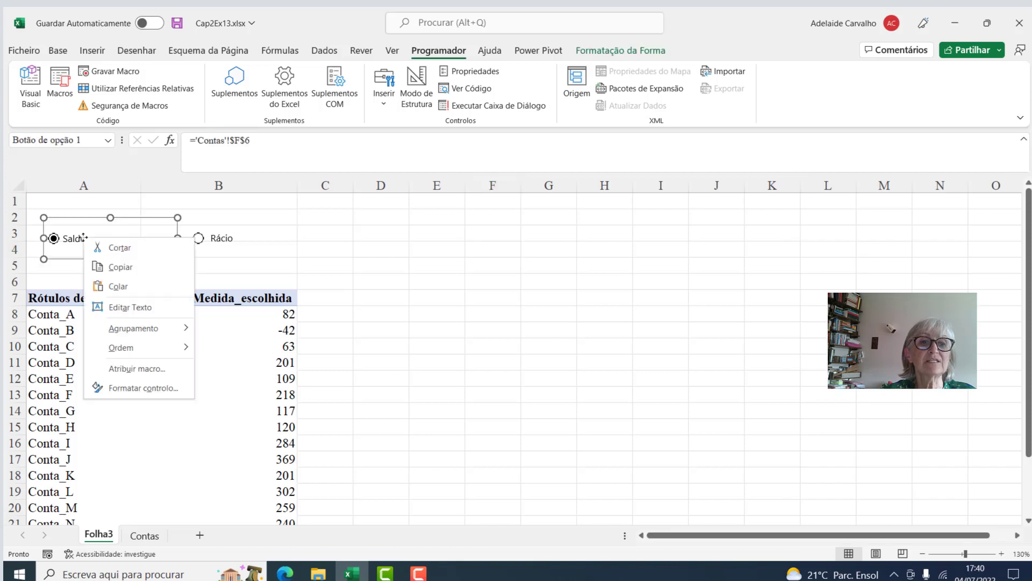
left_click(121, 369)
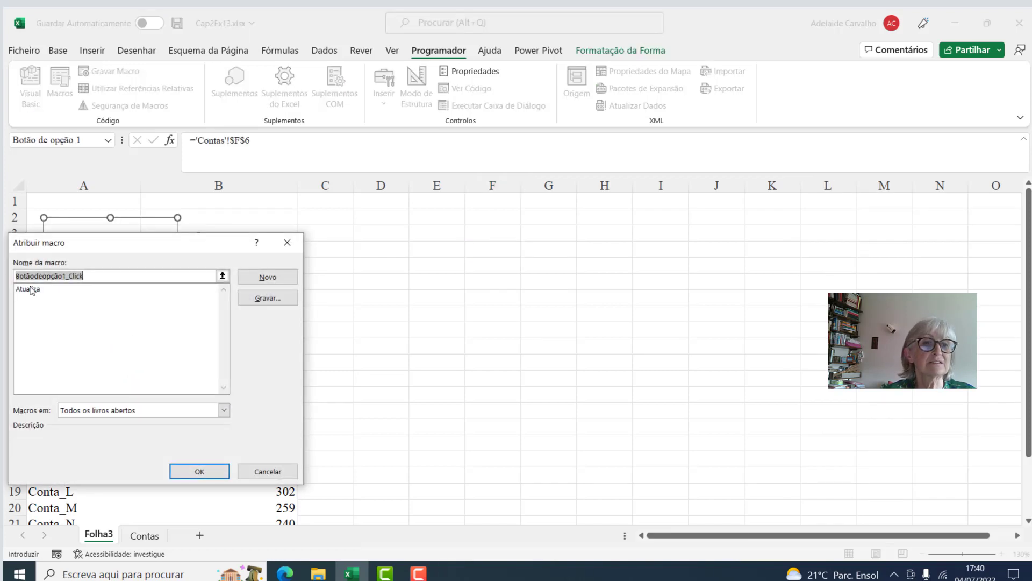
left_click(32, 289)
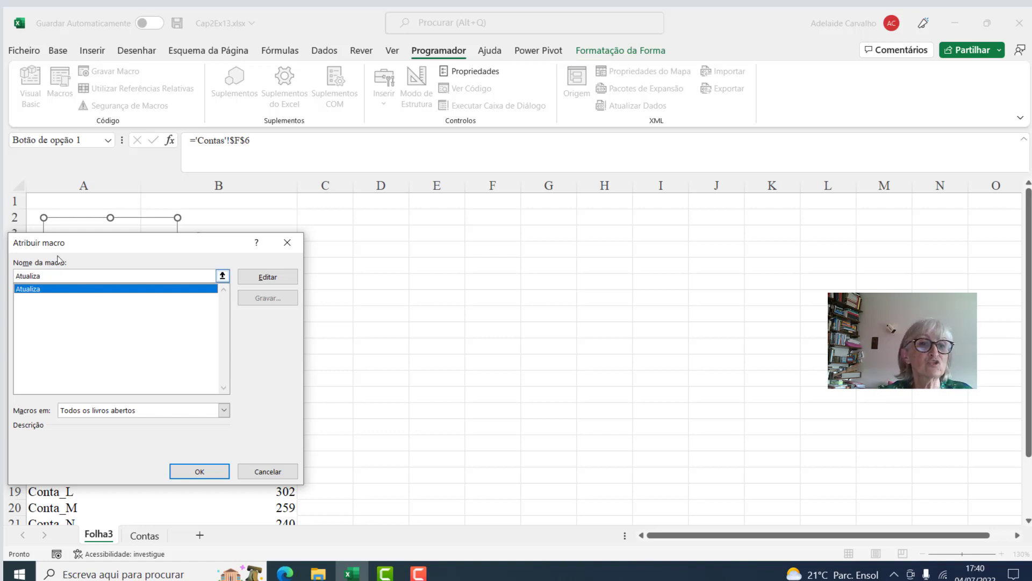
left_click(199, 472)
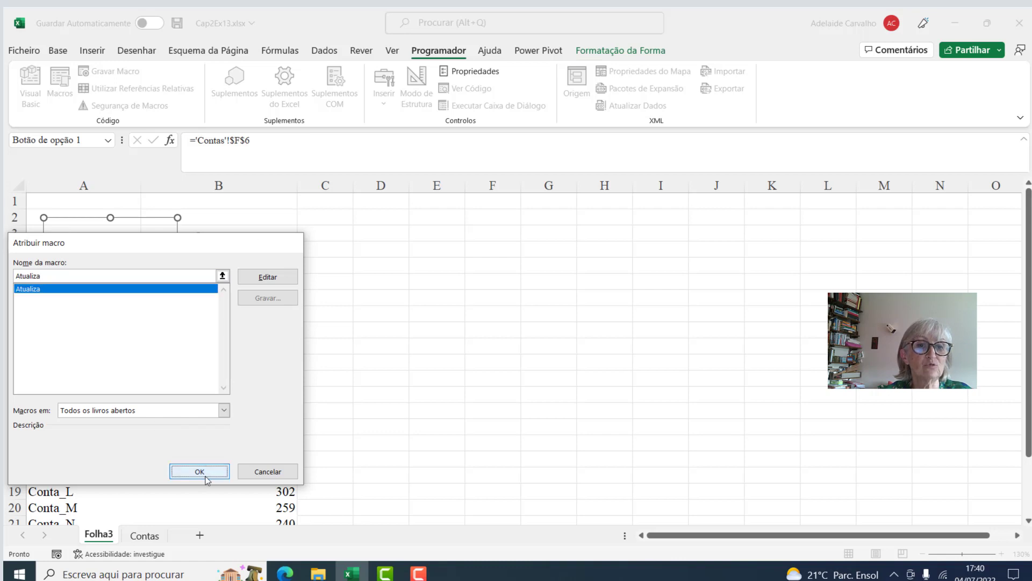
Step: Assign the Atualiza macro to the Rácio option button and deselect the button
left_click(225, 237, "ctrl")
right_click(225, 237)
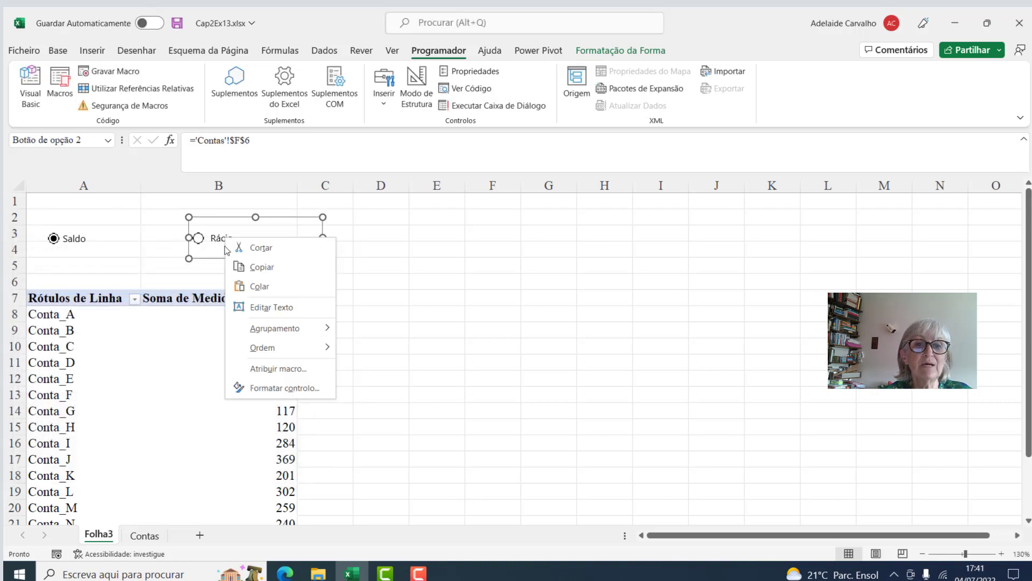
left_click(259, 369)
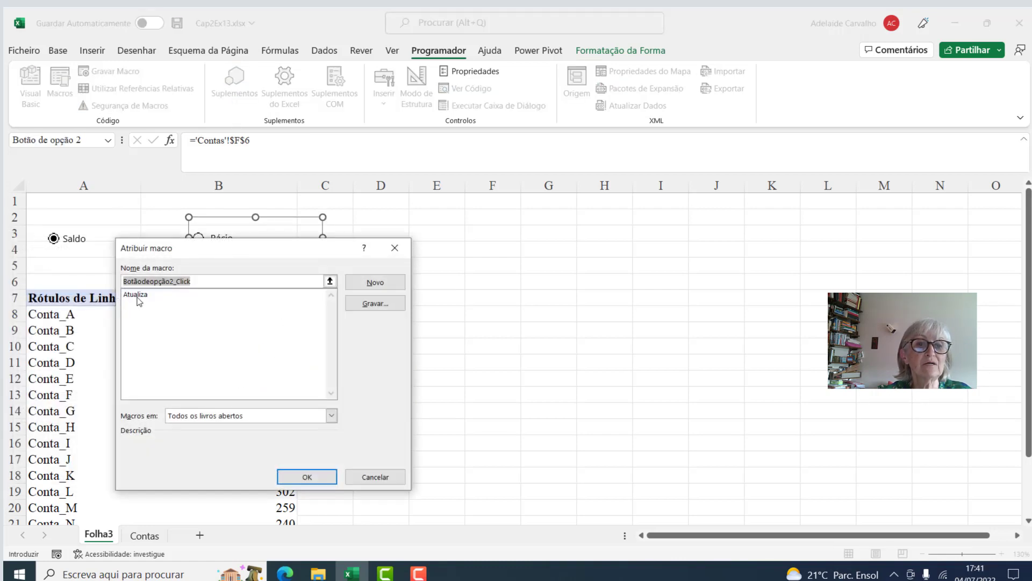
left_click(137, 295)
left_click(304, 477)
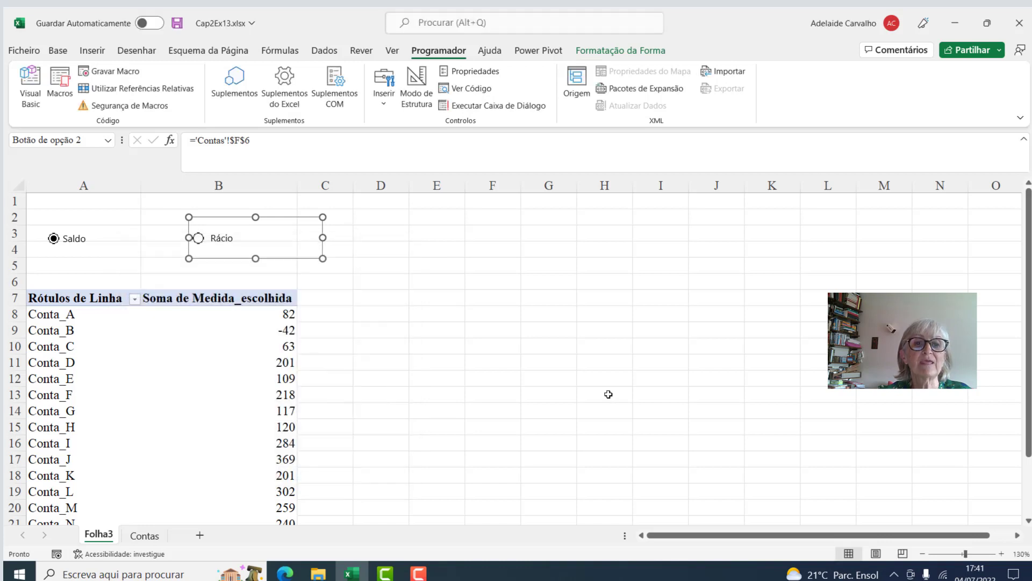
left_click(607, 394)
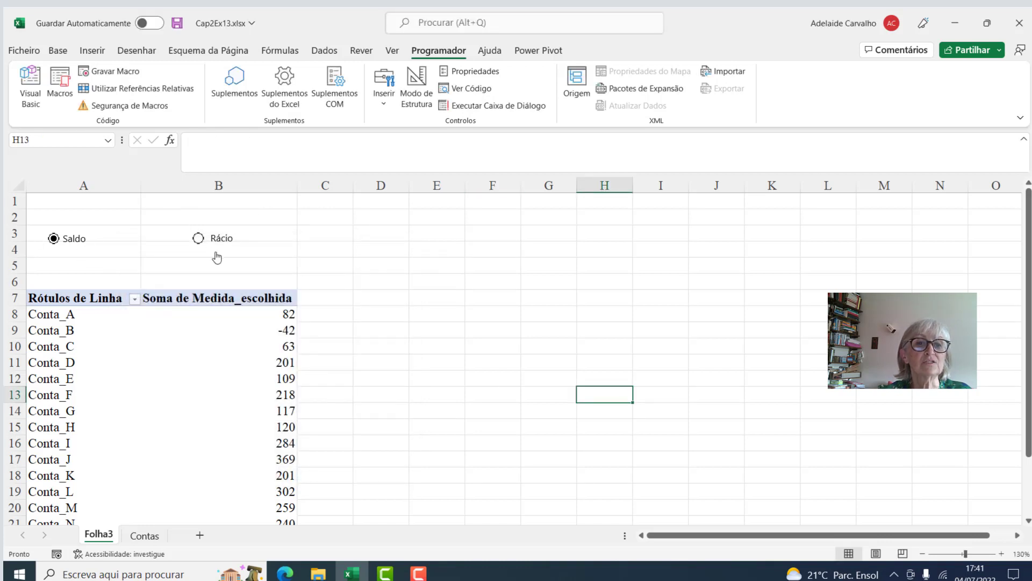
Step: Test the macro-driven option buttons by choosing Rácio and switching back to Saldo, checking the pivot table values each time
left_click(199, 239)
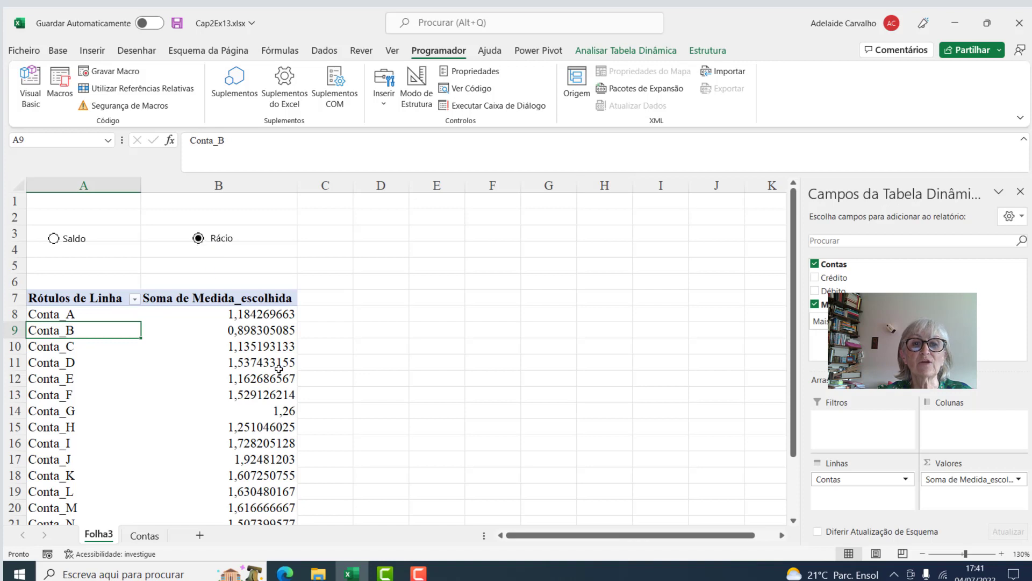
left_click(54, 239)
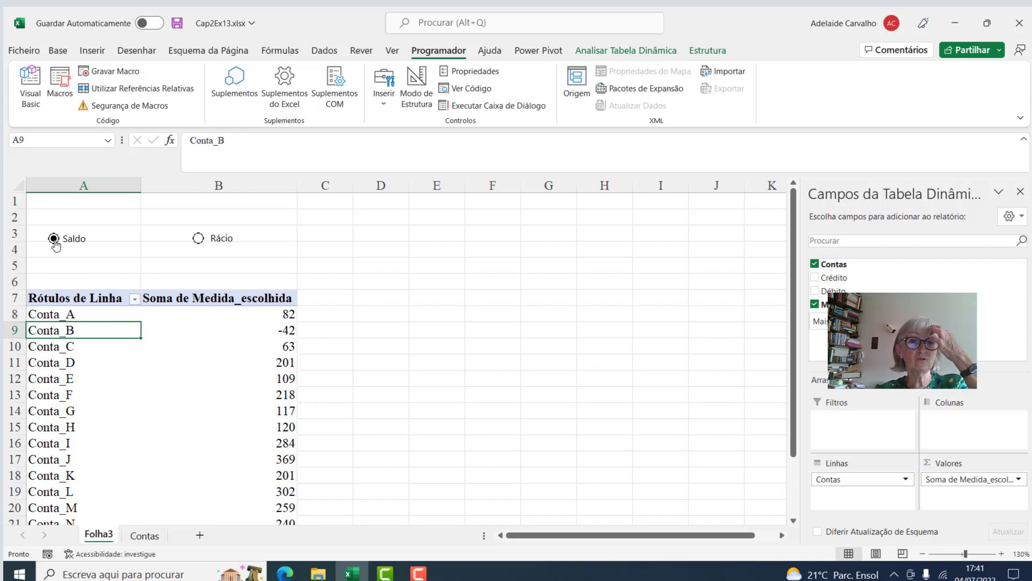
left_click(424, 330)
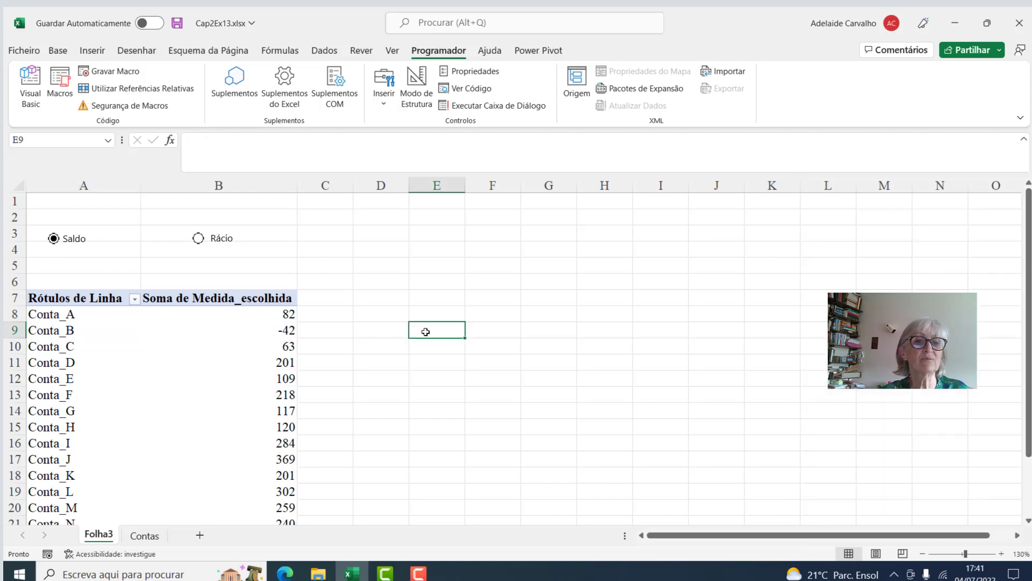
Step: Rename the pivot table's row label header in cell A7 to Contas
left_click(71, 300)
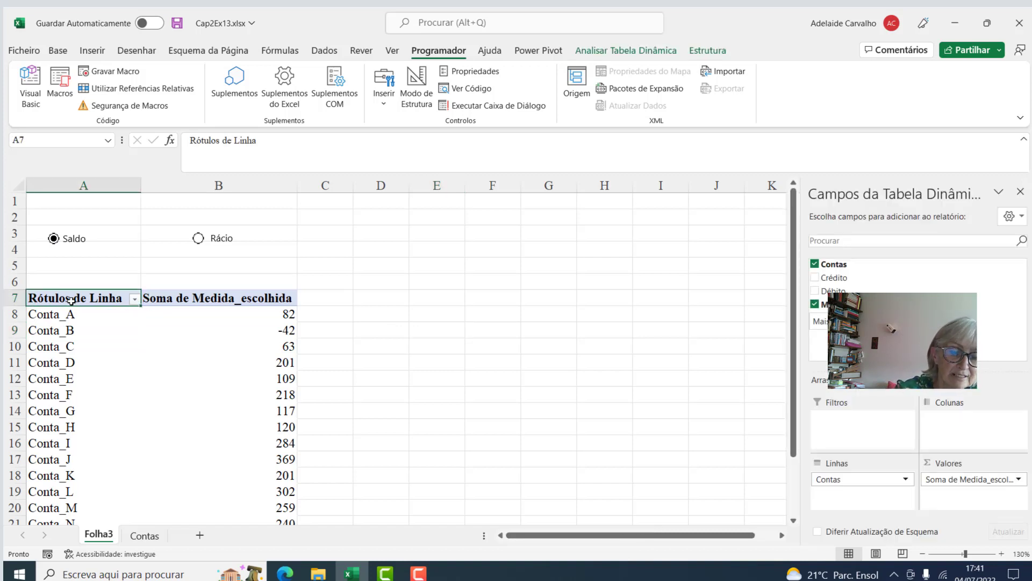
type("Con")
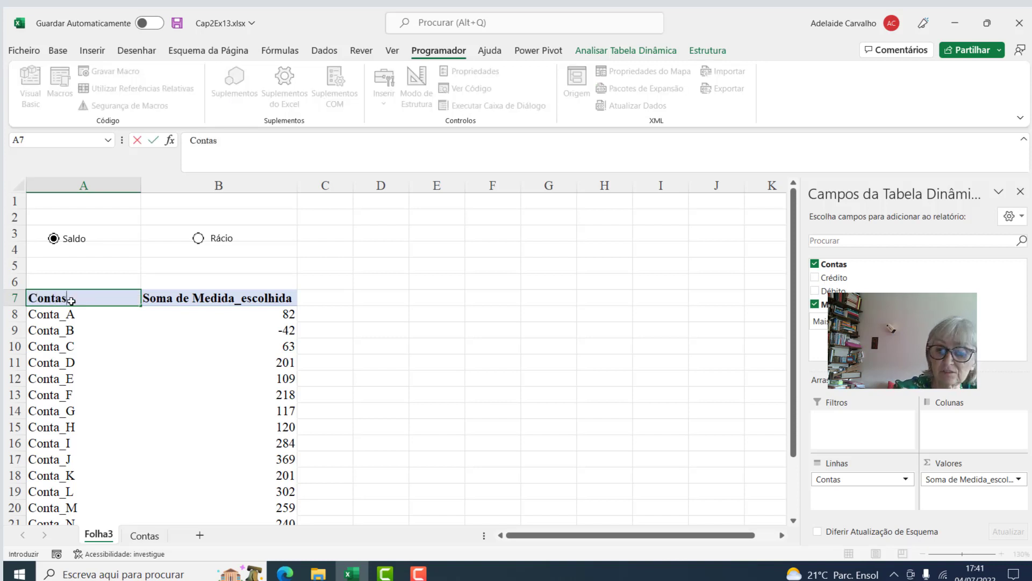
type("tas")
key("Return")
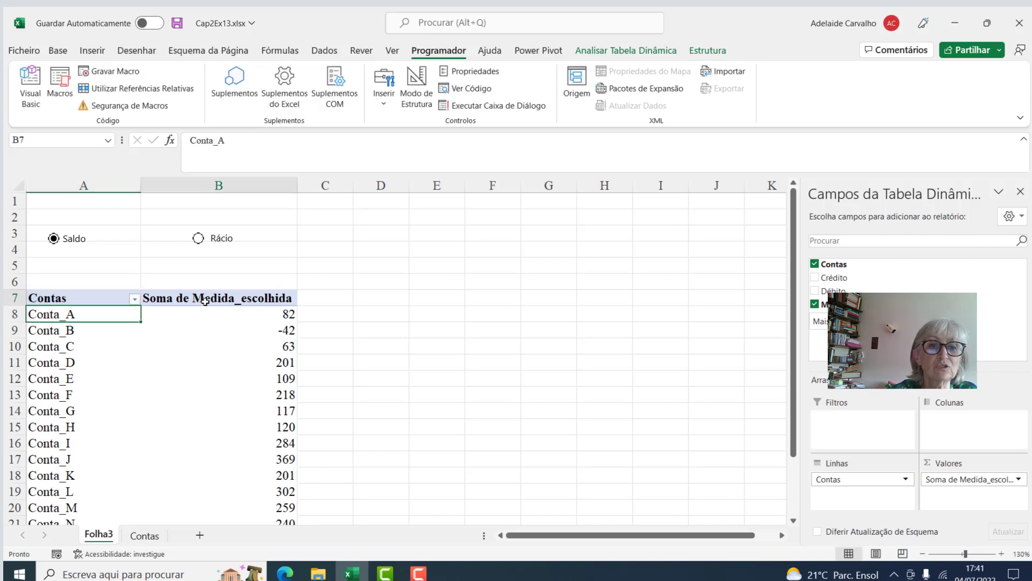
Step: Blank out the pivot table's value header in cell B7
left_click(205, 302)
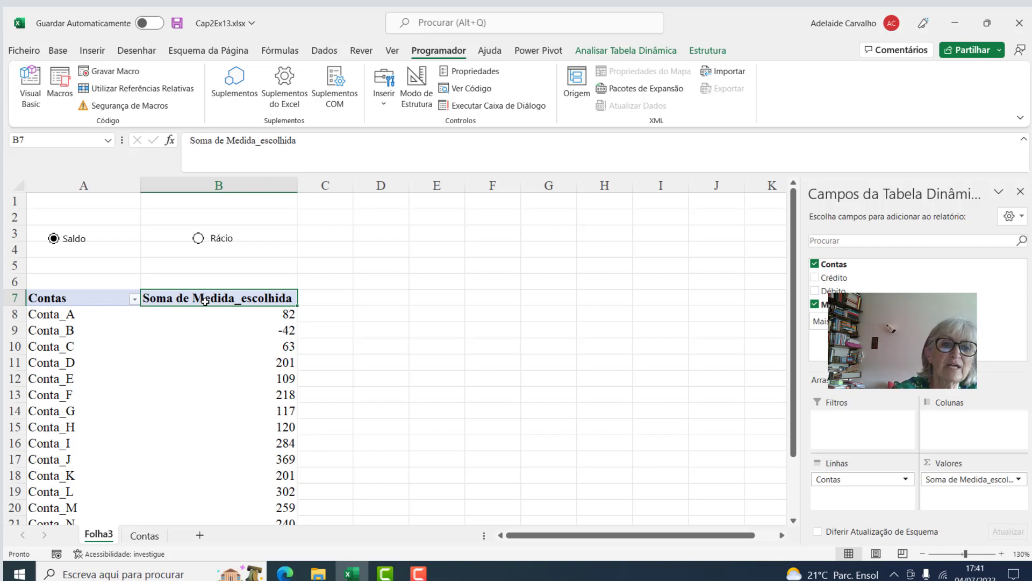
key("BackSpace")
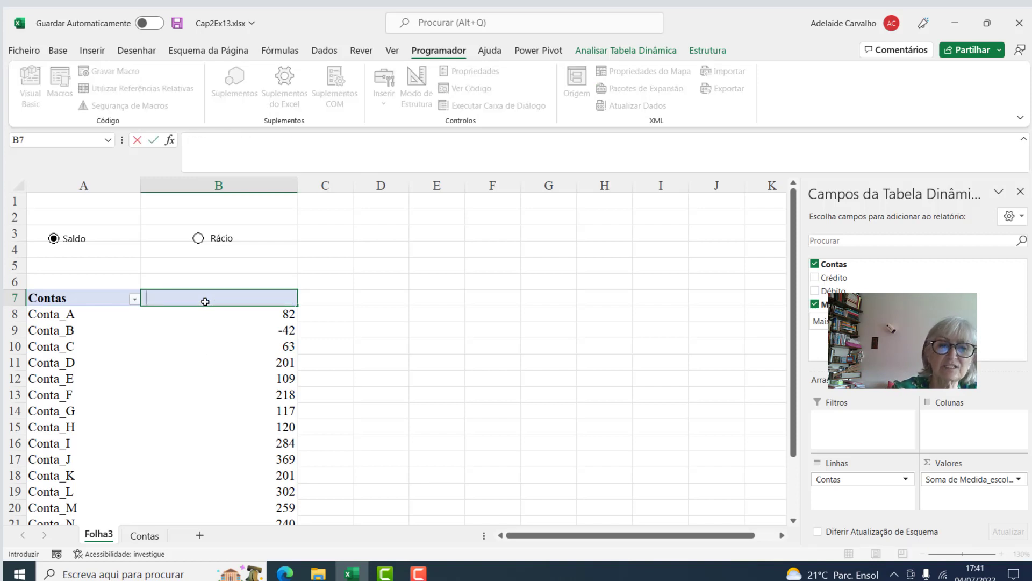
key("Return")
Step: Enter a dynamic header formula in cell B6: =Se('Contas'!F6=1;"Saldo";"Rácio")
left_click(212, 279)
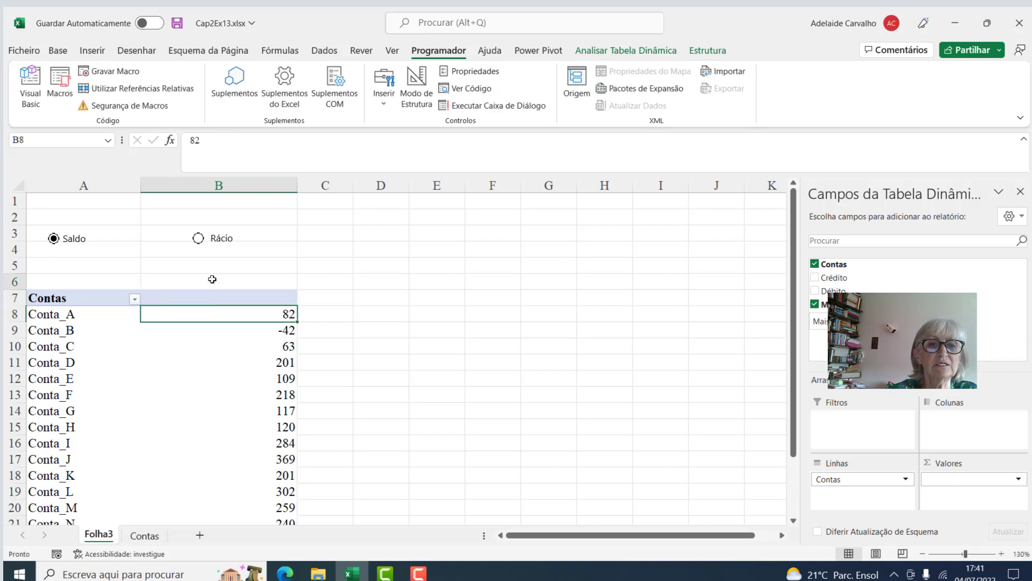
type("=")
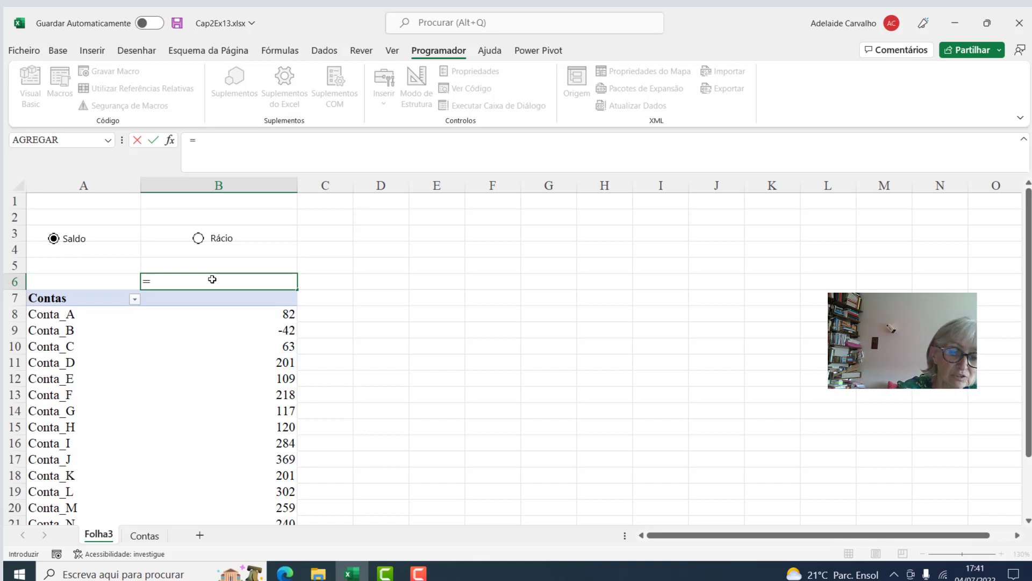
type("Se(")
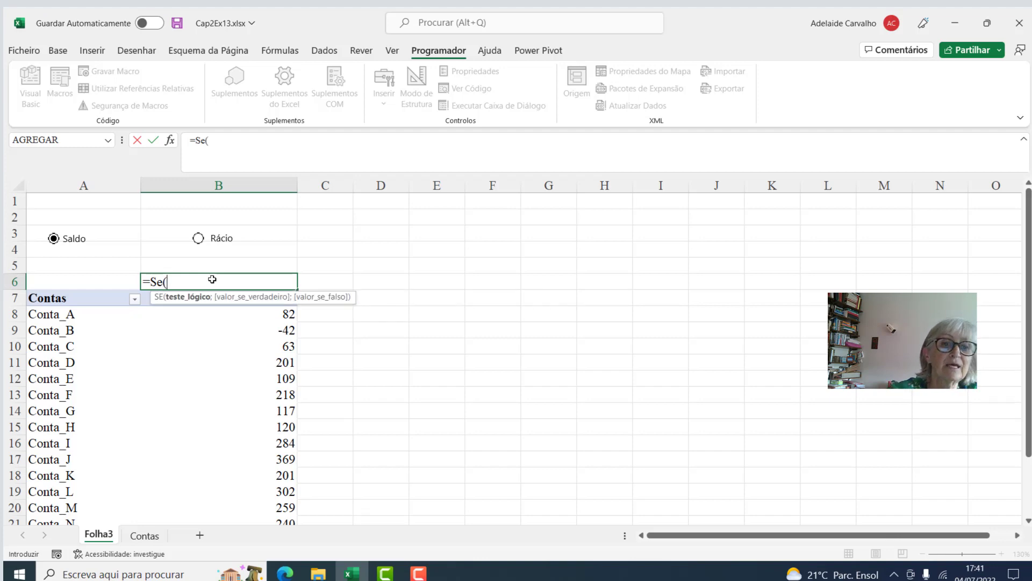
left_click(142, 535)
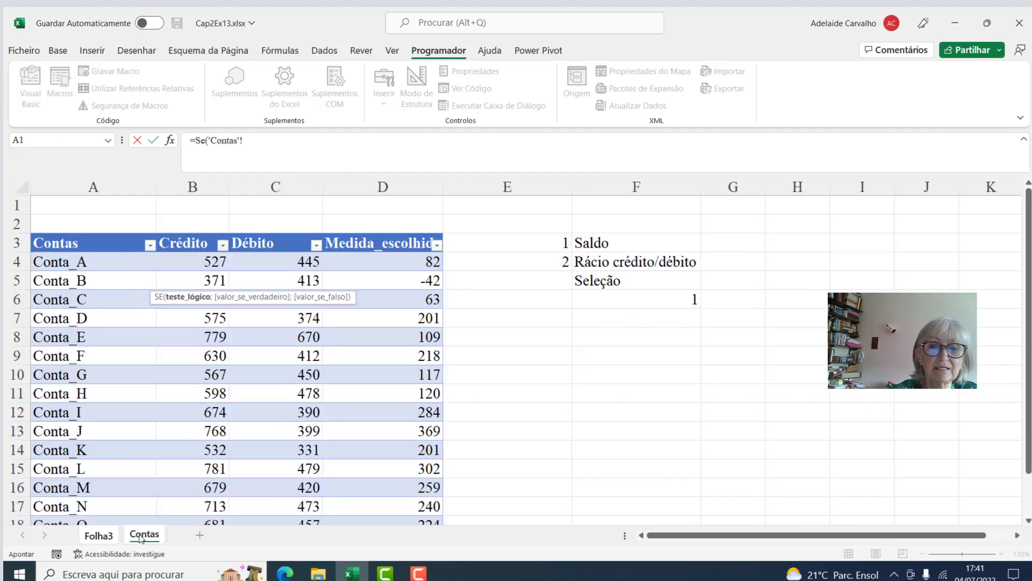
left_click(662, 299)
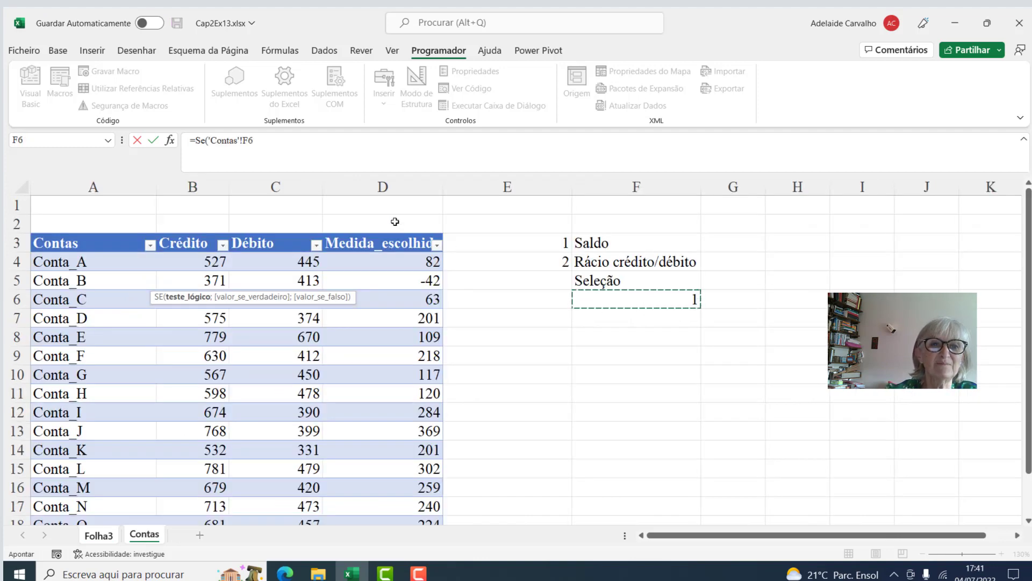
left_click(273, 139)
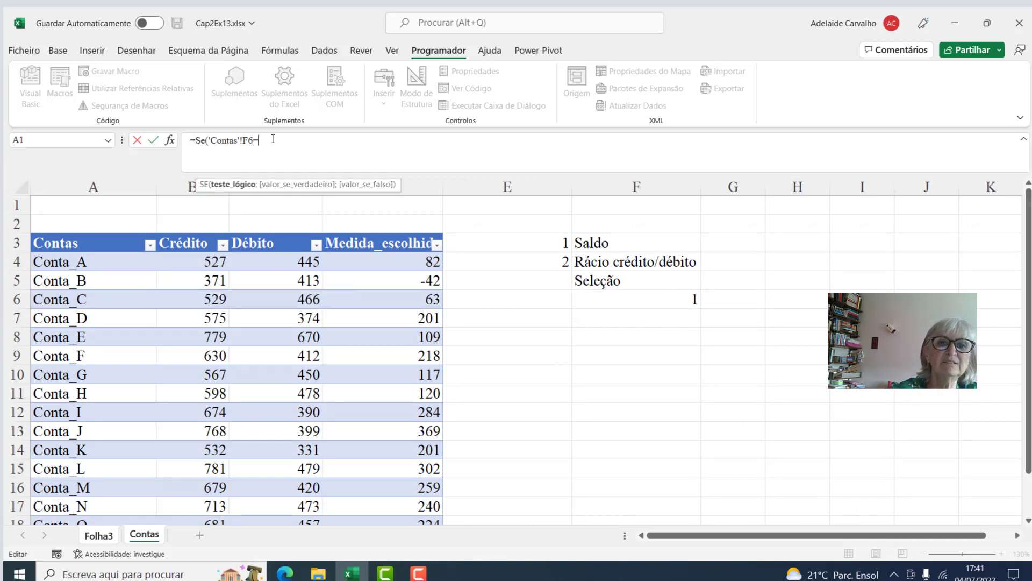
type("=1;\"Saldo")
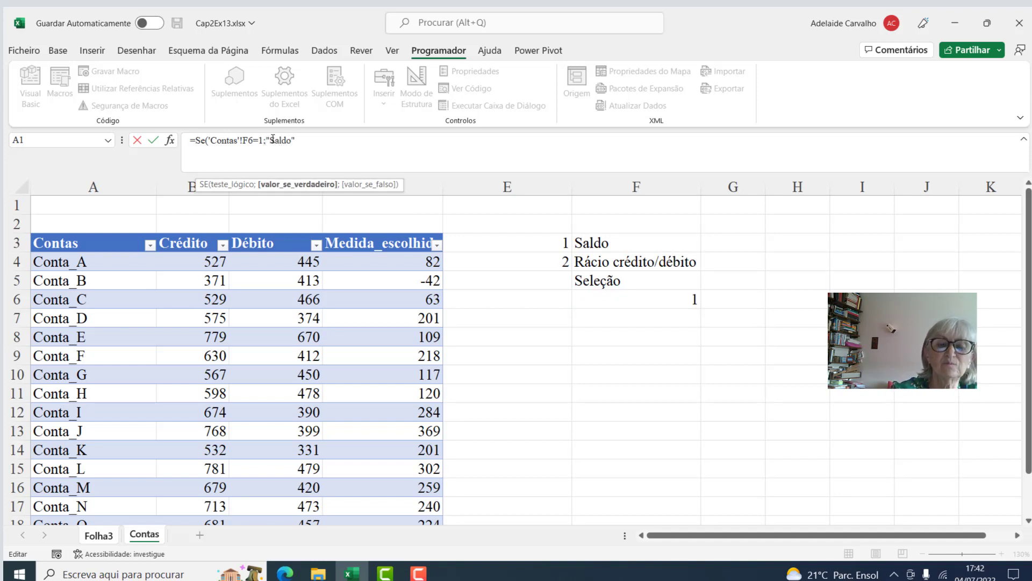
type("\";\"Rácio")
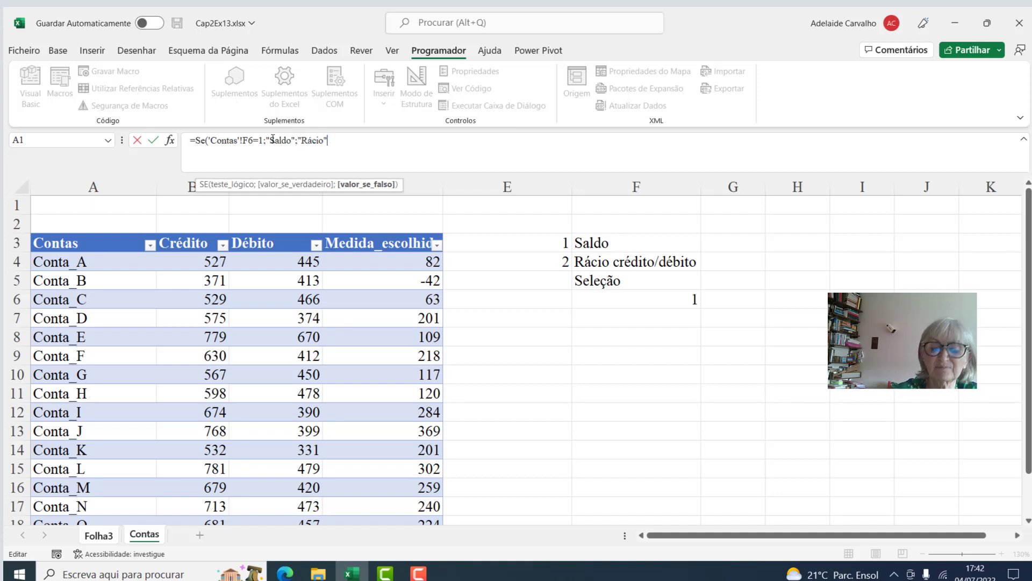
type(")")
key("Return")
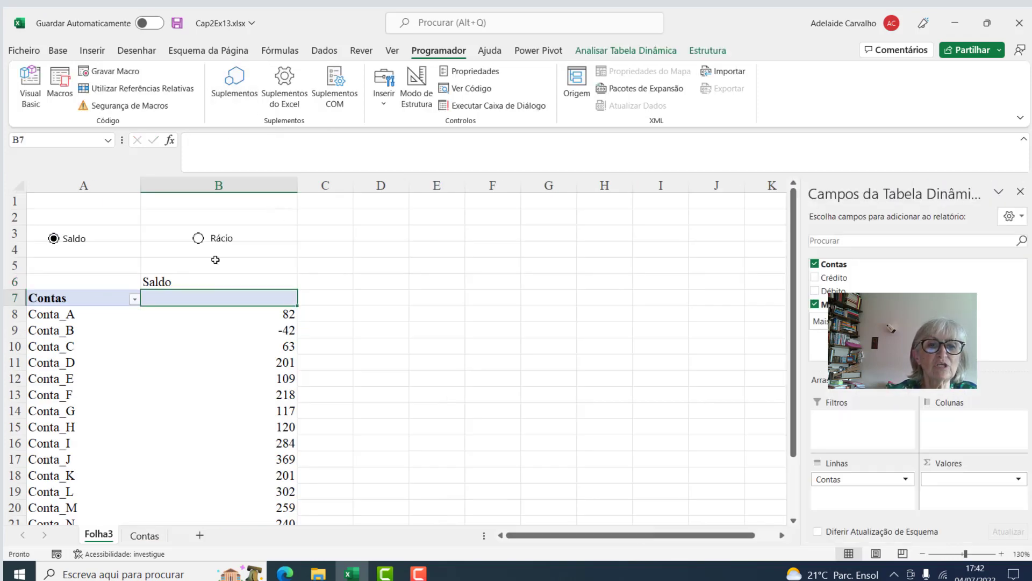
Step: Test the dynamic header by choosing the Rácio option, switching to Saldo and returning to Rácio
left_click(201, 240)
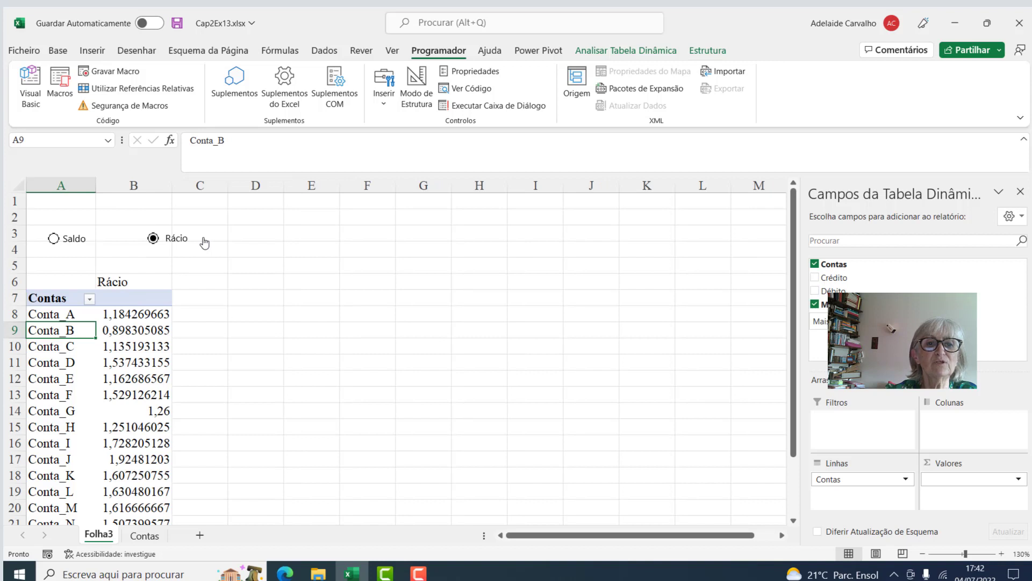
left_click(53, 238)
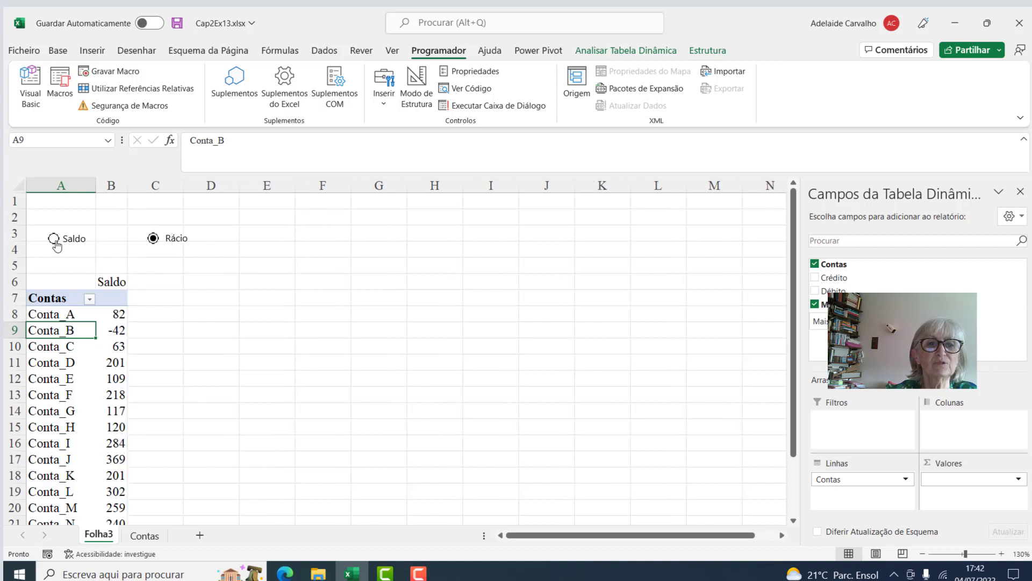
left_click(141, 239)
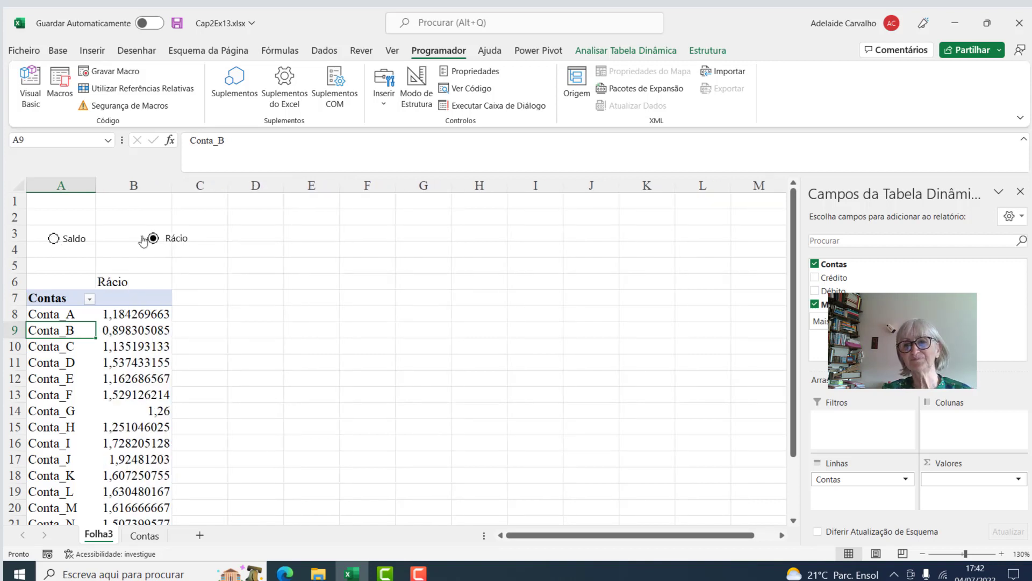